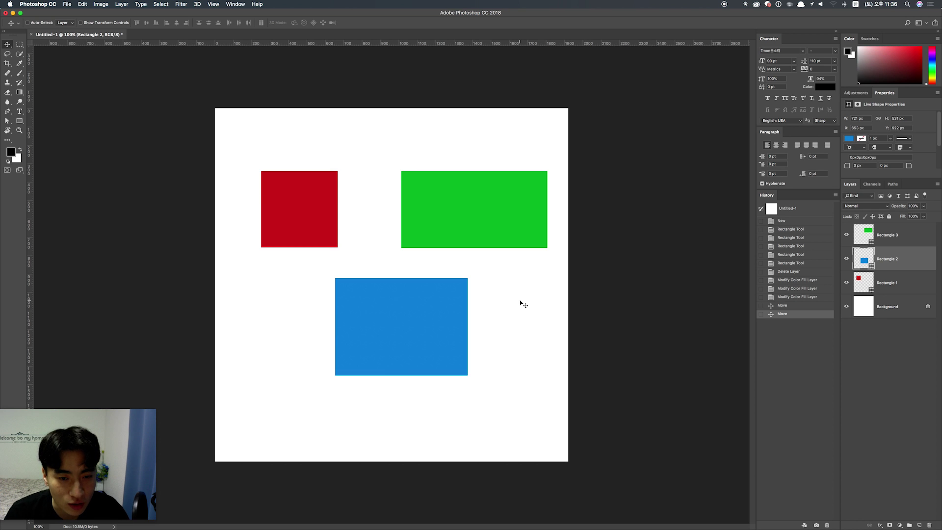
- Hide all panels with Tab so only the canvas of rectangles shows
{"action": "key", "text": "Tab"}
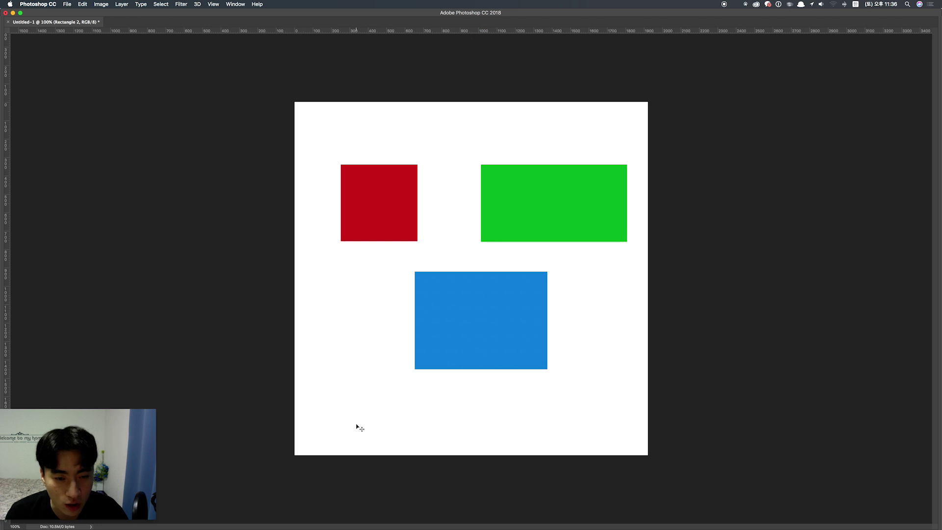
{"action": "key", "text": "Tab"}
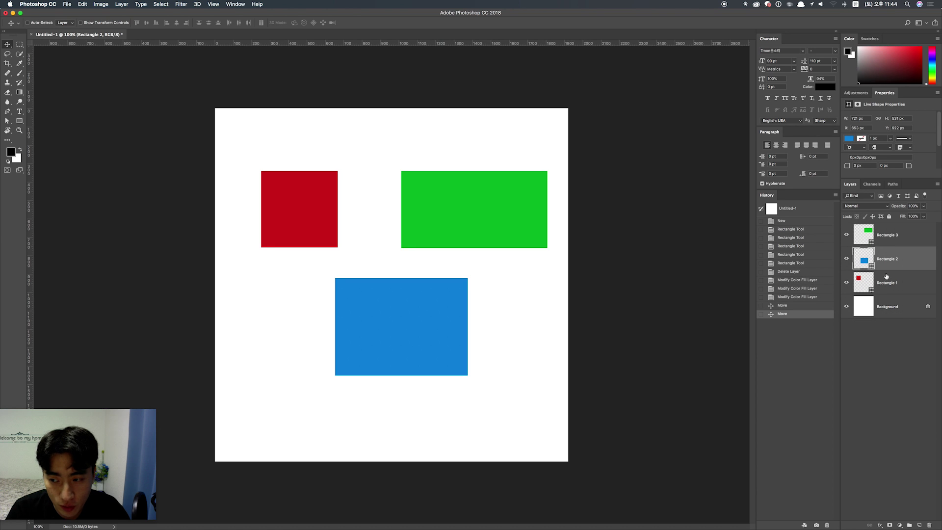
{"action": "left_click", "coordinate": [869, 283]}
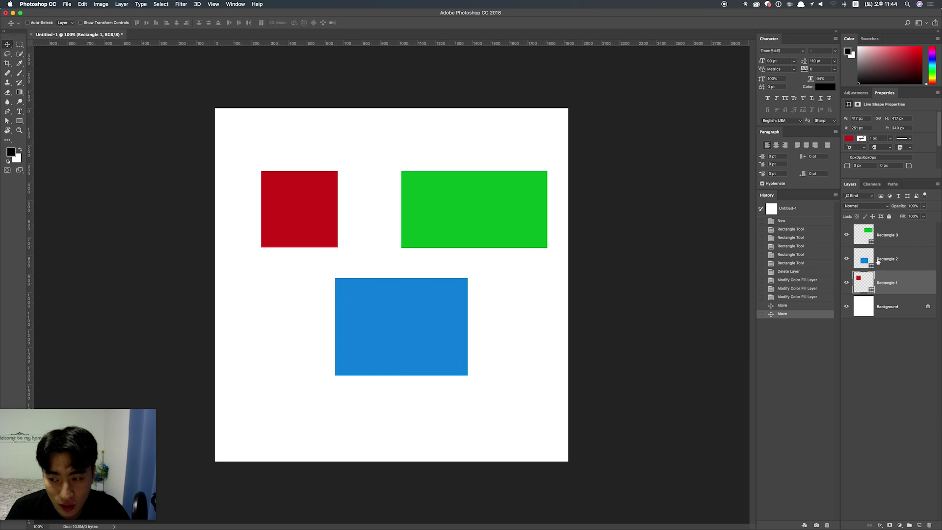
- Cycle through the Rectangle 1, 2 and 3 layers, landing on green Rectangle 3
{"action": "left_click", "coordinate": [882, 262]}
{"action": "left_click", "coordinate": [882, 236]}
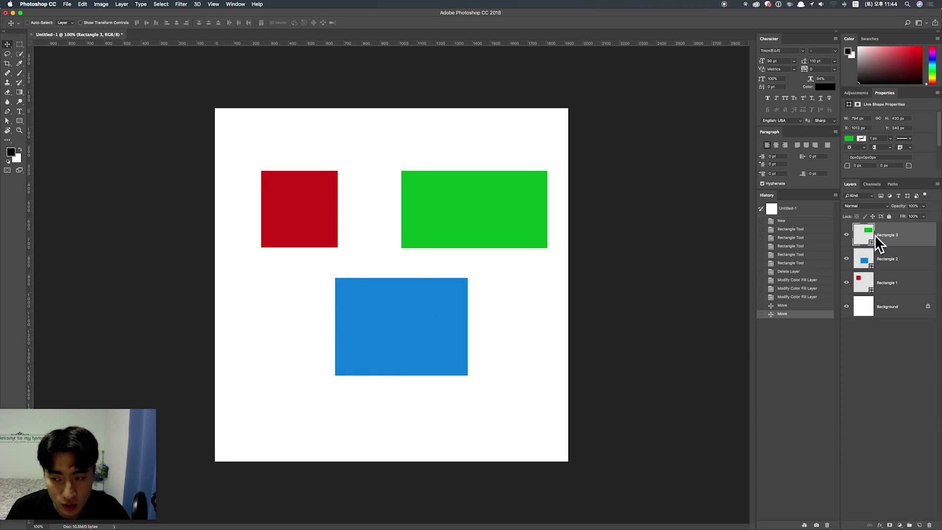
{"action": "left_click", "coordinate": [883, 283]}
{"action": "left_click", "coordinate": [886, 259]}
{"action": "left_click", "coordinate": [893, 236]}
{"action": "left_click", "coordinate": [886, 290]}
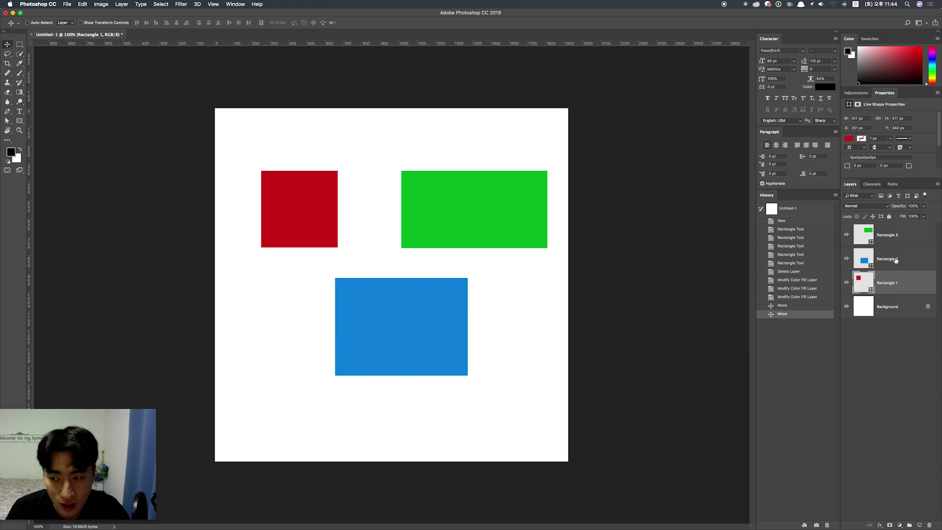
{"action": "left_click", "coordinate": [894, 259]}
{"action": "left_click", "coordinate": [891, 238]}
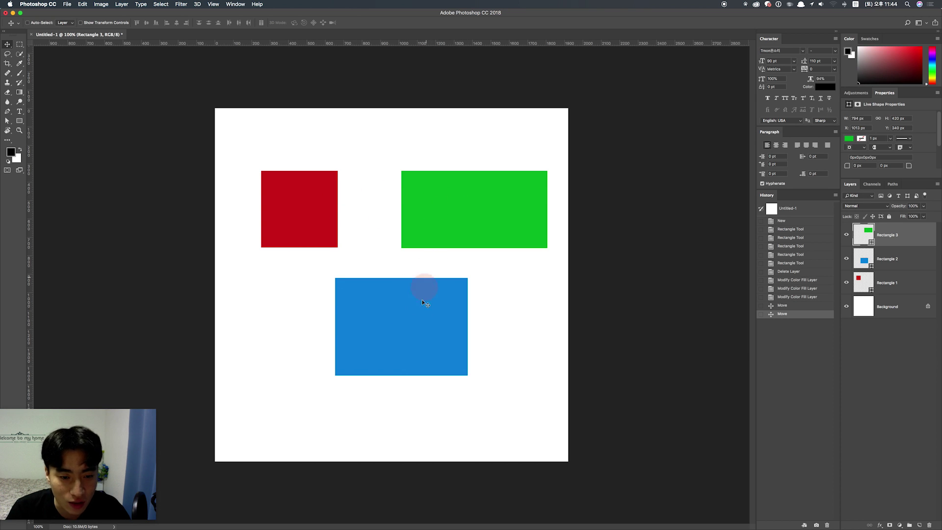
{"action": "left_click", "coordinate": [864, 284]}
{"action": "left_click", "coordinate": [870, 257]}
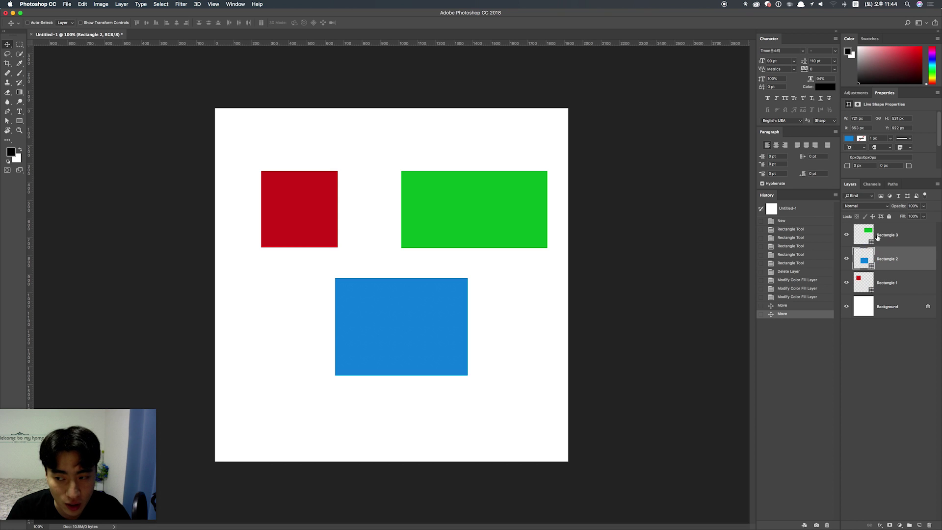
{"action": "left_click", "coordinate": [872, 238]}
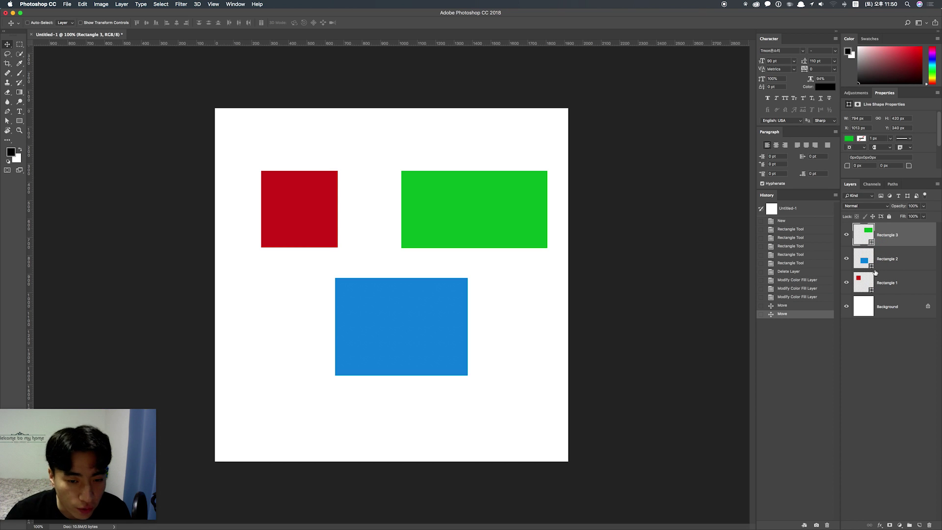
- Step back through the layers to end on the red Rectangle 1 layer
{"action": "left_click", "coordinate": [859, 278]}
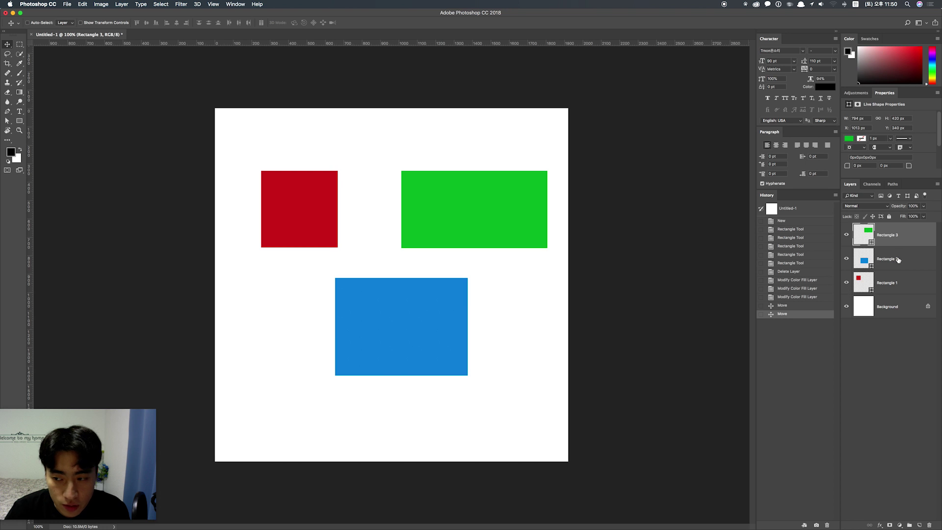
{"action": "left_click", "coordinate": [891, 260]}
{"action": "left_click", "coordinate": [890, 236]}
{"action": "left_click", "coordinate": [878, 259]}
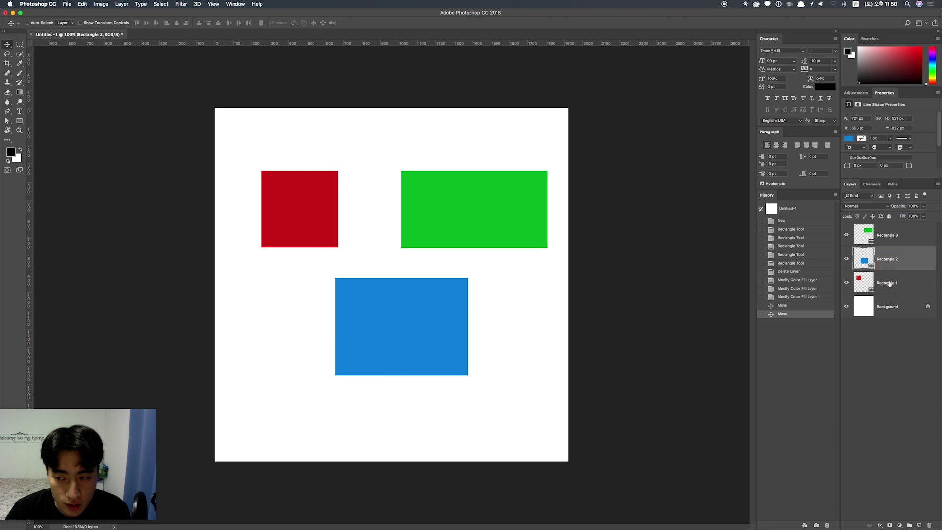
{"action": "left_click", "coordinate": [875, 281]}
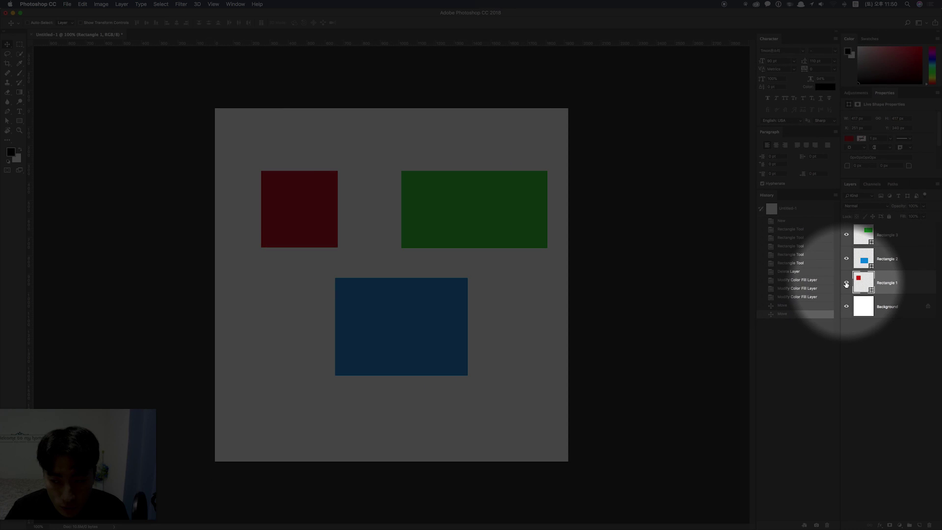
{"action": "left_click", "coordinate": [846, 284]}
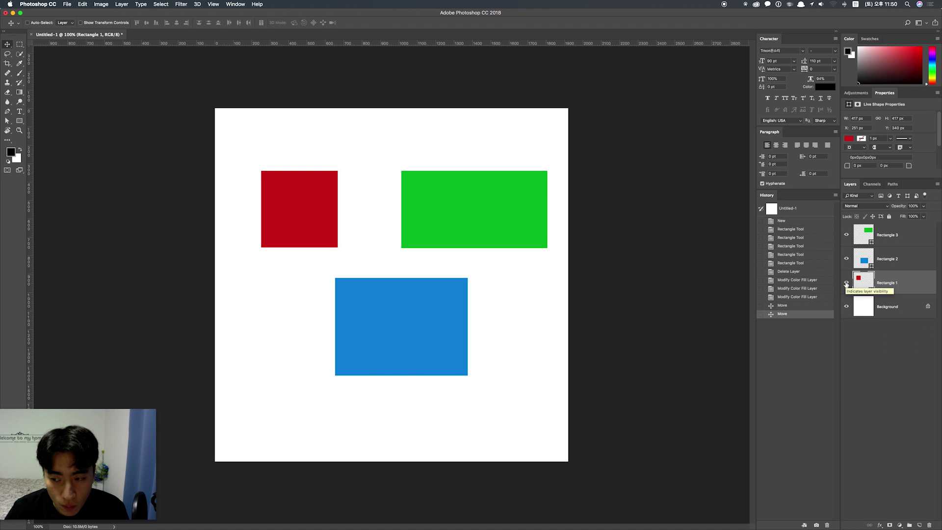
{"action": "left_click", "coordinate": [846, 284]}
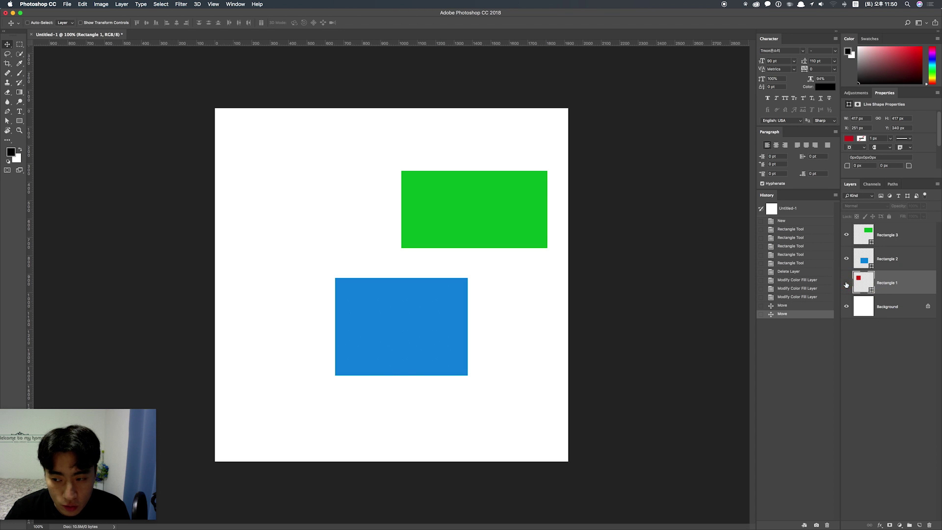
{"action": "left_click", "coordinate": [847, 284]}
{"action": "left_click", "coordinate": [846, 284]}
{"action": "left_click", "coordinate": [846, 284]}
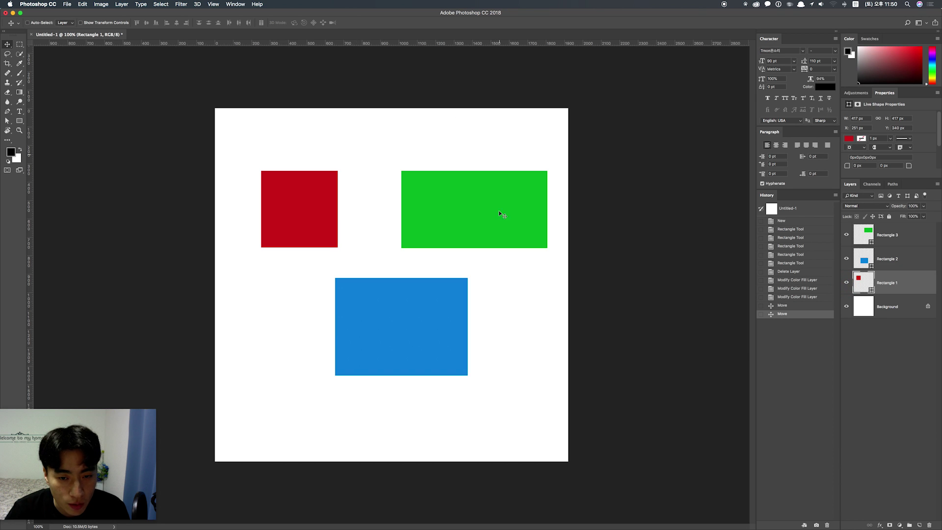
{"action": "left_click", "coordinate": [846, 284]}
{"action": "left_click", "coordinate": [846, 283]}
{"action": "left_click", "coordinate": [847, 283]}
{"action": "left_click", "coordinate": [845, 258]}
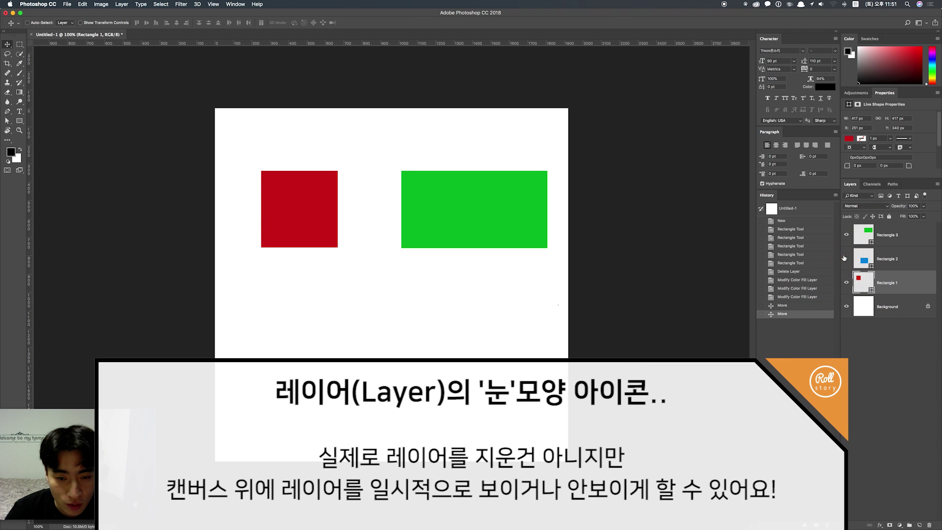
{"action": "left_click", "coordinate": [846, 235]}
{"action": "left_click", "coordinate": [846, 235]}
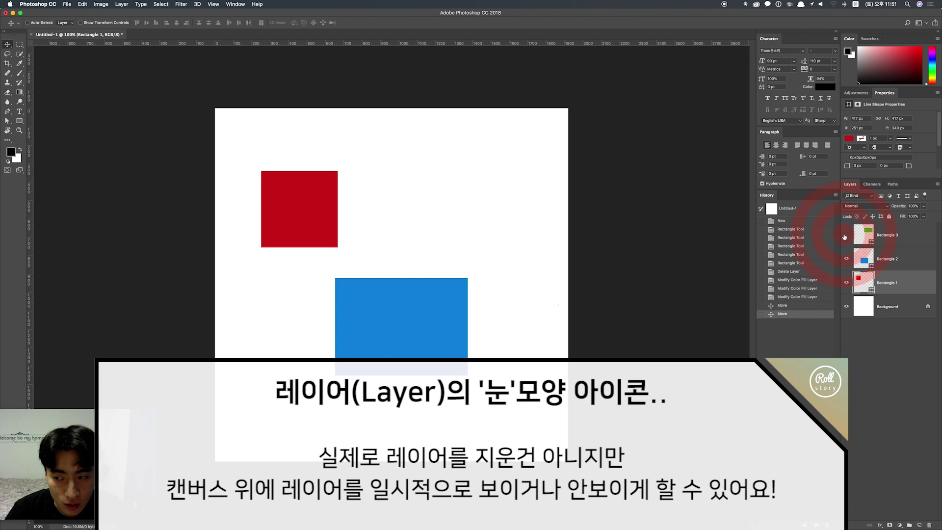
{"action": "left_click", "coordinate": [846, 235]}
{"action": "left_click", "coordinate": [846, 258]}
{"action": "left_click", "coordinate": [846, 283]}
{"action": "left_click", "coordinate": [846, 260]}
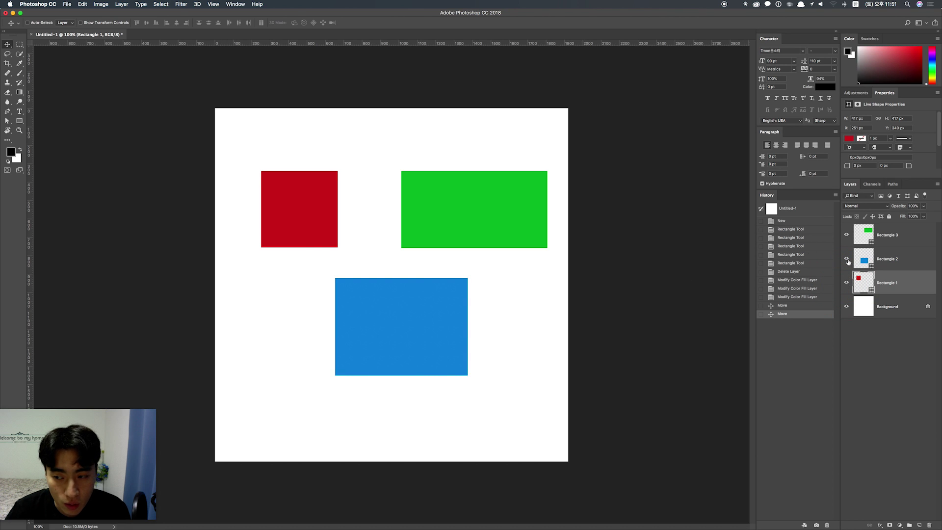
{"action": "left_click", "coordinate": [846, 260]}
{"action": "left_click", "coordinate": [846, 260]}
{"action": "left_click", "coordinate": [846, 236]}
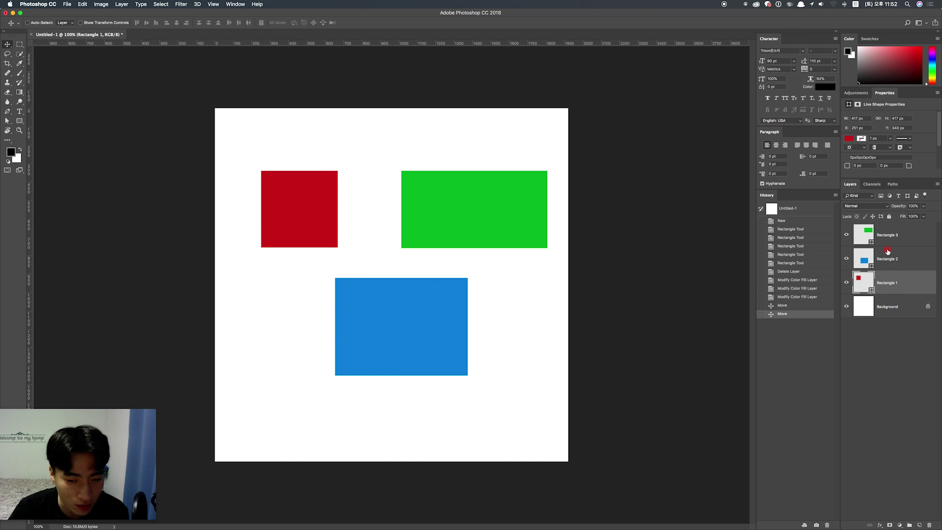
- Select Rectangle 2, Background and Rectangle 1, ending on the green Rectangle 3 layer
{"action": "left_click", "coordinate": [886, 254]}
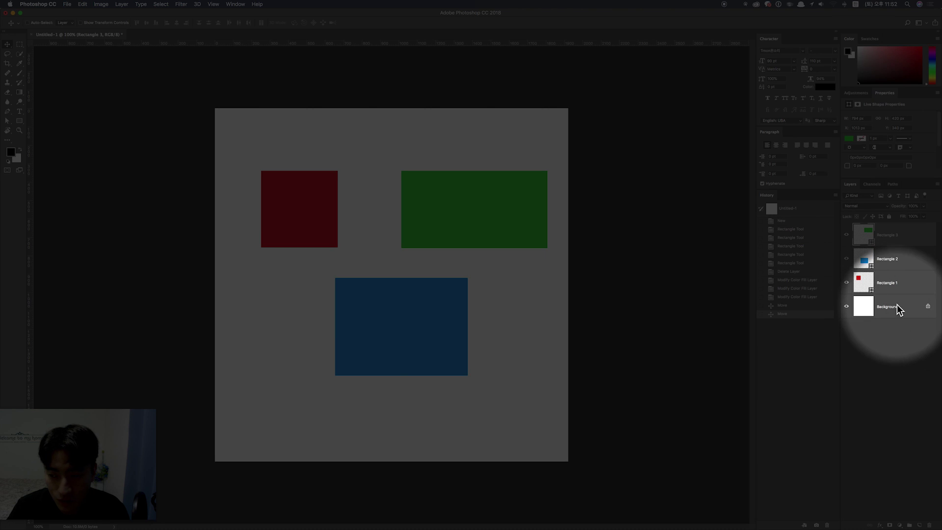
{"action": "left_click", "coordinate": [886, 306]}
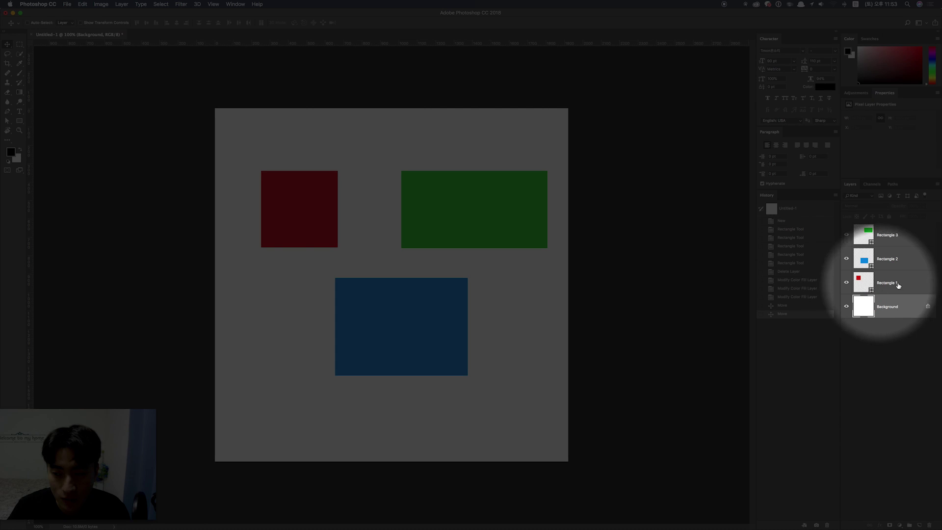
{"action": "left_click", "coordinate": [864, 284]}
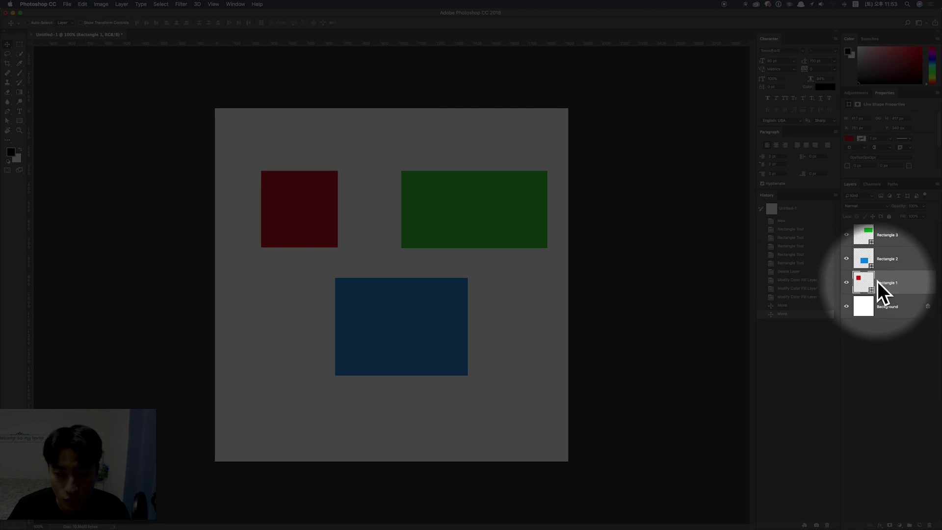
{"action": "left_click", "coordinate": [878, 264]}
{"action": "left_click", "coordinate": [884, 239]}
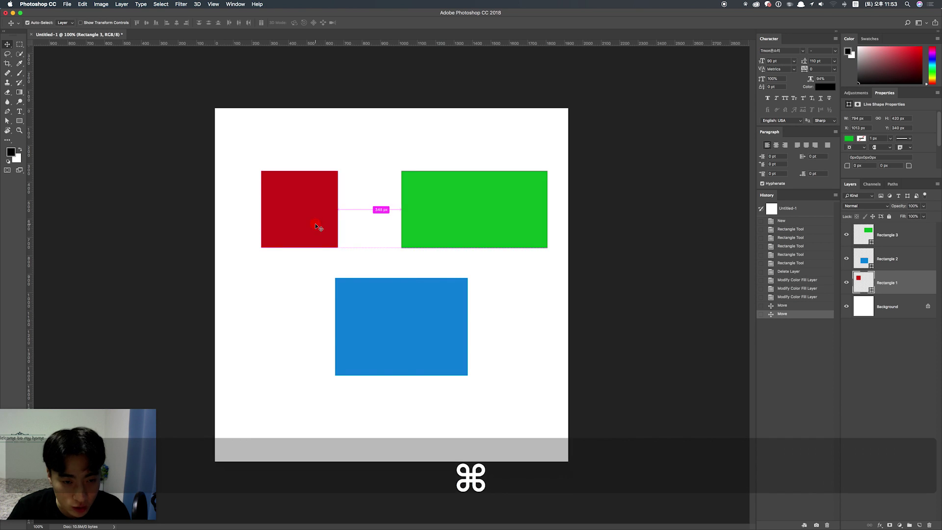
- Move red right-down, green down-left and blue up so all three overlap
{"action": "left_click_drag", "start_coordinate": [317, 225], "coordinate": [368, 247]}
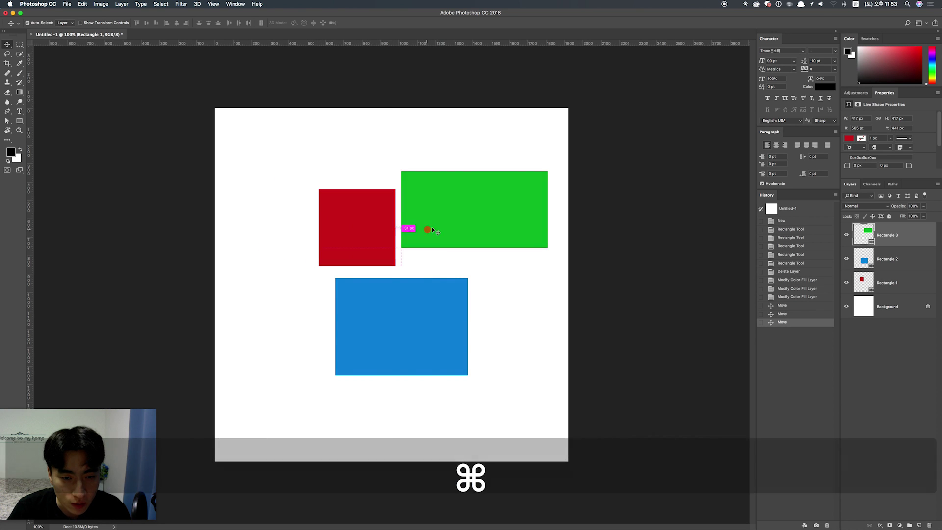
{"action": "left_click_drag", "start_coordinate": [432, 227], "coordinate": [406, 256]}
{"action": "left_click_drag", "start_coordinate": [398, 301], "coordinate": [399, 262]}
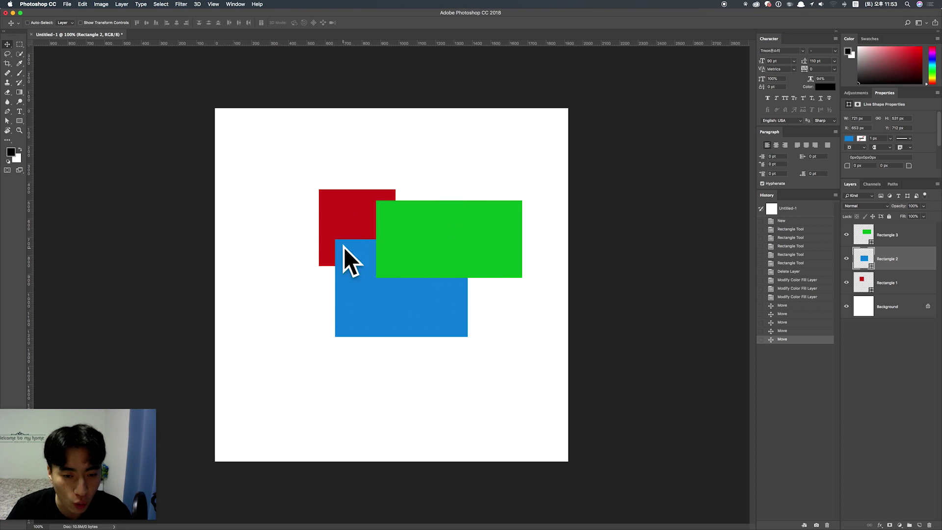
- Fine-tune the green rectangle's position and shift the red one slightly up-left
{"action": "left_click", "coordinate": [411, 237], "text": "super"}
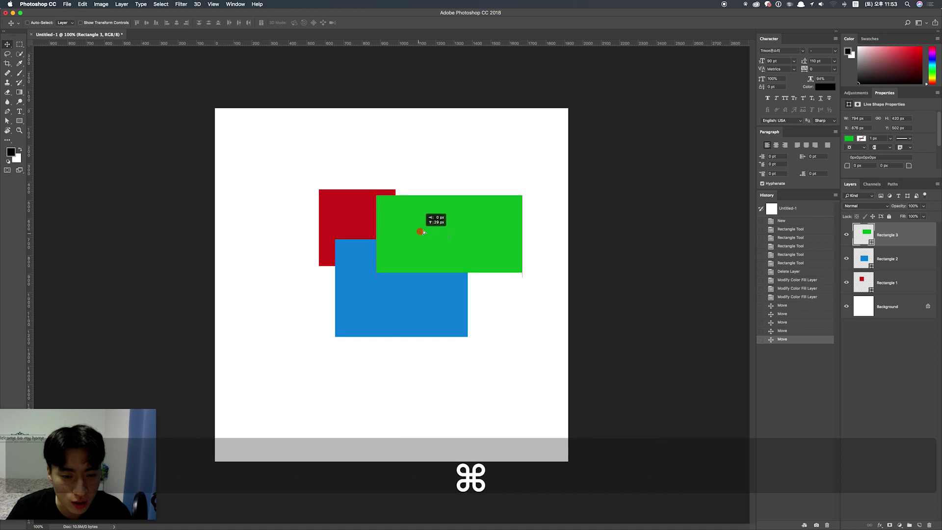
{"action": "mouse_move", "coordinate": [419, 234]}
{"action": "left_mouse_down"}
{"action": "mouse_move", "coordinate": [409, 237]}
{"action": "mouse_move", "coordinate": [446, 223]}
{"action": "left_mouse_up"}
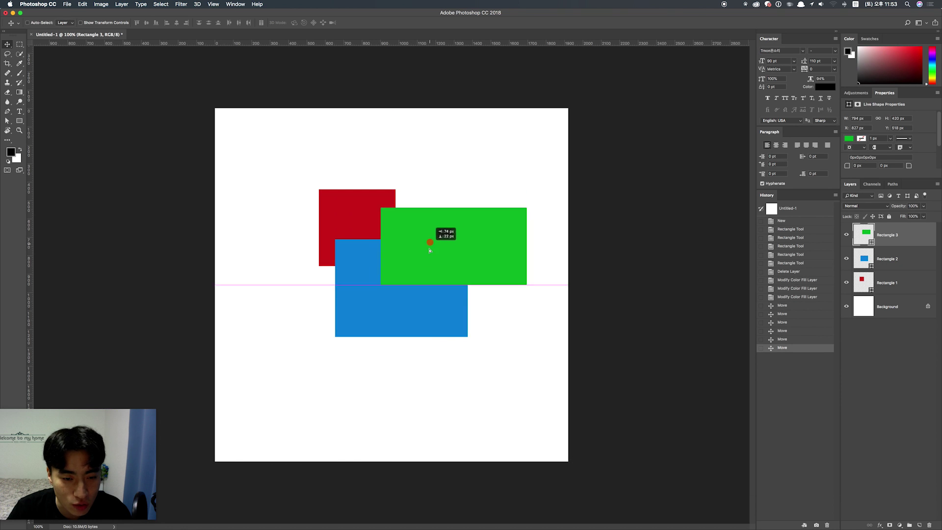
{"action": "mouse_move", "coordinate": [409, 231]}
{"action": "left_mouse_down"}
{"action": "mouse_move", "coordinate": [302, 234]}
{"action": "mouse_move", "coordinate": [420, 236]}
{"action": "mouse_move", "coordinate": [433, 225]}
{"action": "mouse_move", "coordinate": [422, 201]}
{"action": "mouse_move", "coordinate": [443, 217]}
{"action": "mouse_move", "coordinate": [433, 228]}
{"action": "left_mouse_up"}
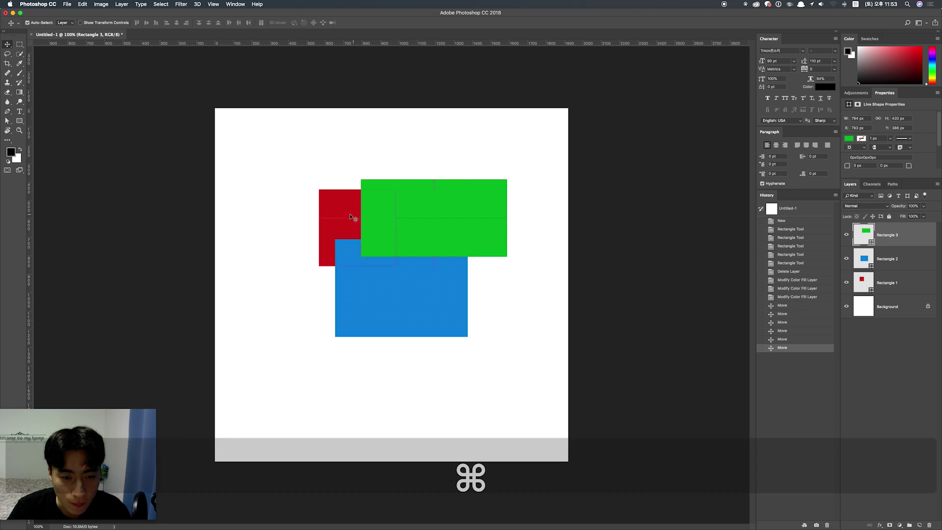
{"action": "mouse_move", "coordinate": [348, 227]}
{"action": "left_mouse_down"}
{"action": "mouse_move", "coordinate": [383, 217]}
{"action": "mouse_move", "coordinate": [348, 237]}
{"action": "mouse_move", "coordinate": [318, 215]}
{"action": "left_mouse_up"}
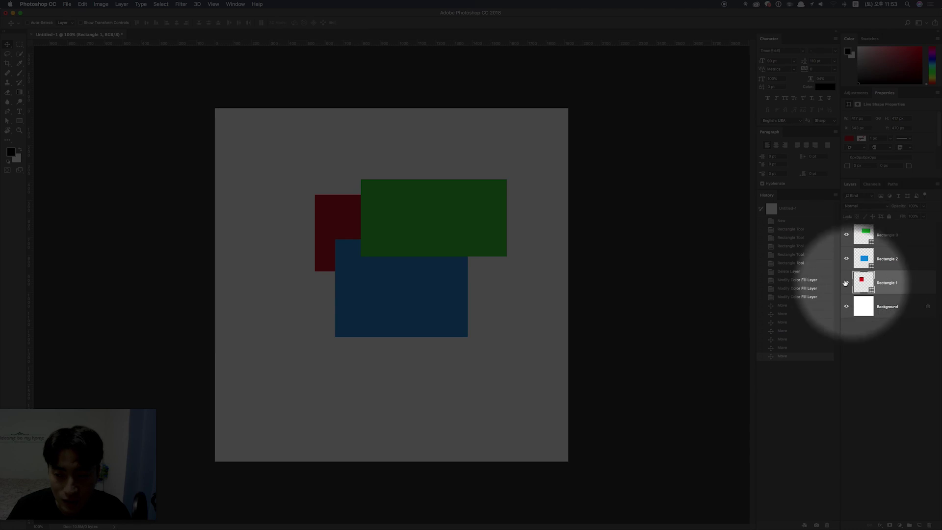
{"action": "left_click", "coordinate": [864, 256]}
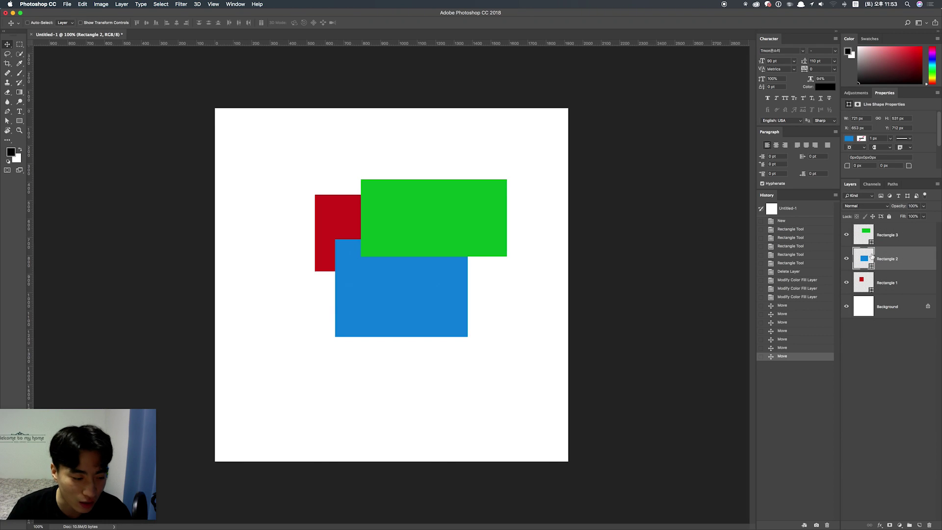
{"action": "left_click", "coordinate": [873, 284]}
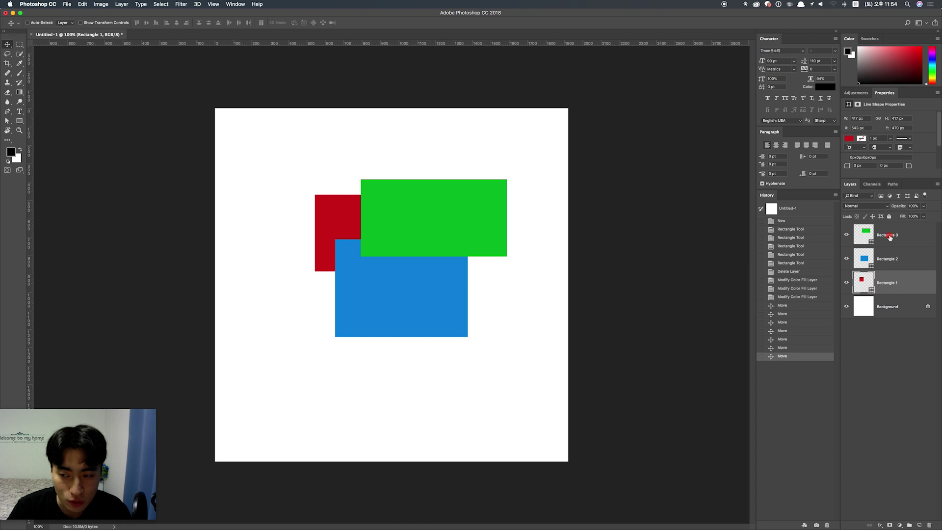
{"action": "left_click", "coordinate": [890, 237]}
{"action": "left_click", "coordinate": [886, 256]}
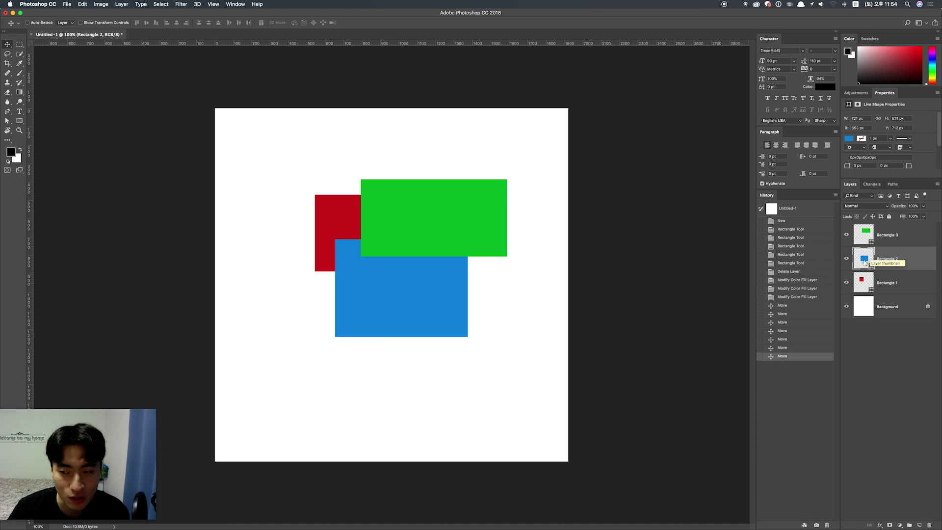
{"action": "left_click", "coordinate": [889, 283]}
{"action": "left_click", "coordinate": [888, 258]}
{"action": "left_click", "coordinate": [890, 236]}
{"action": "left_click", "coordinate": [894, 275]}
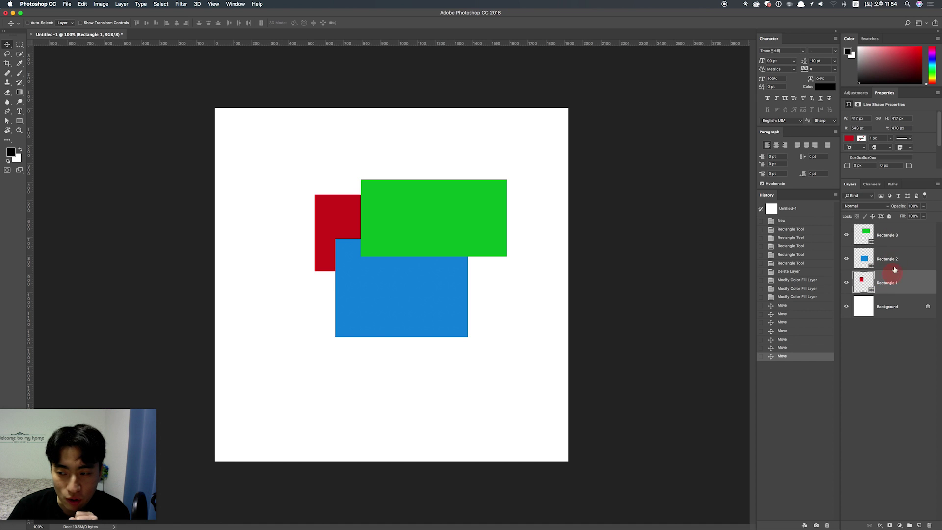
{"action": "left_click", "coordinate": [897, 241]}
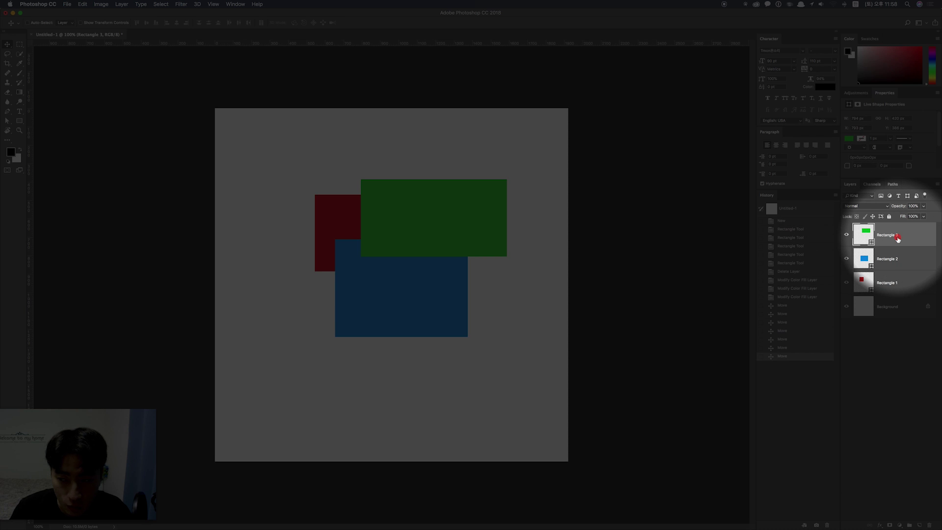
{"action": "mouse_move", "coordinate": [896, 238]}
{"action": "left_mouse_down"}
{"action": "mouse_move", "coordinate": [896, 270]}
{"action": "mouse_move", "coordinate": [893, 250]}
{"action": "mouse_move", "coordinate": [888, 266]}
{"action": "left_mouse_up"}
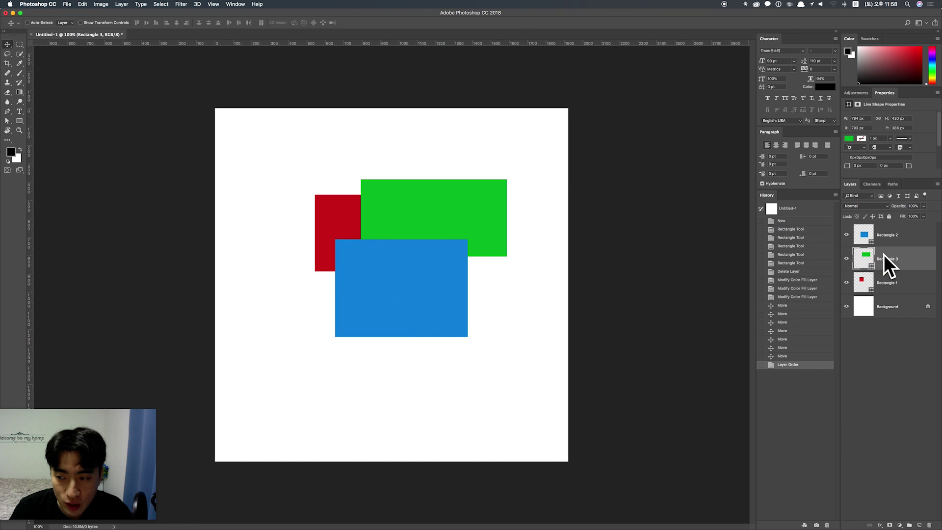
- Drag the red Rectangle 1 layer to the top of the layer stack
{"action": "left_click", "coordinate": [859, 237]}
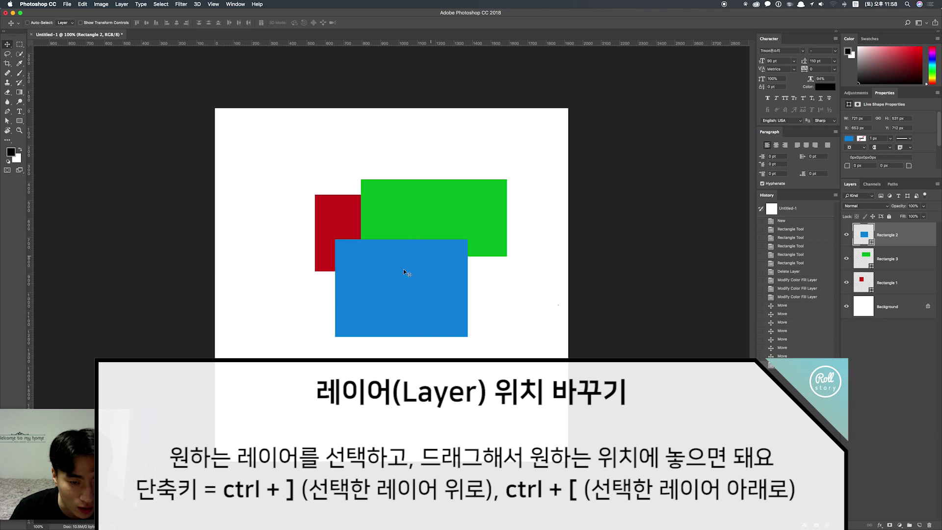
{"action": "left_click", "coordinate": [865, 281]}
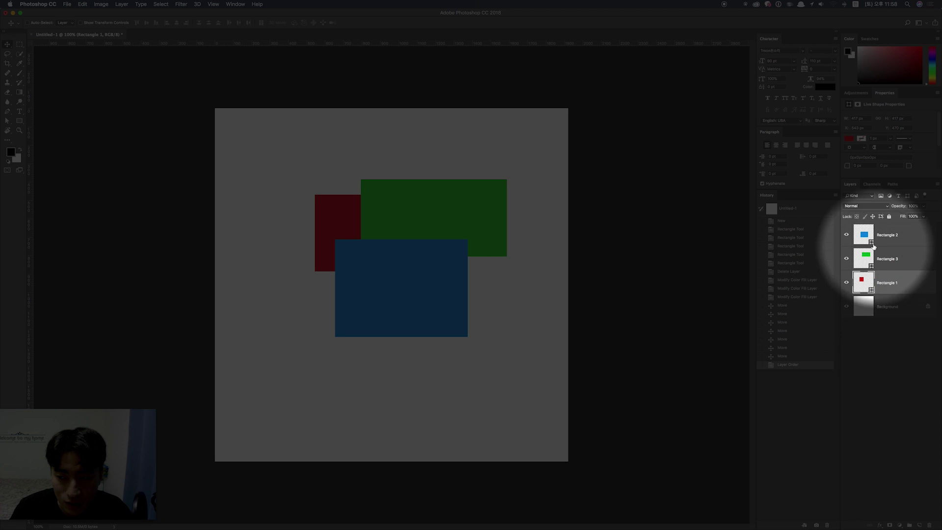
{"action": "left_click_drag", "start_coordinate": [887, 283], "coordinate": [883, 226]}
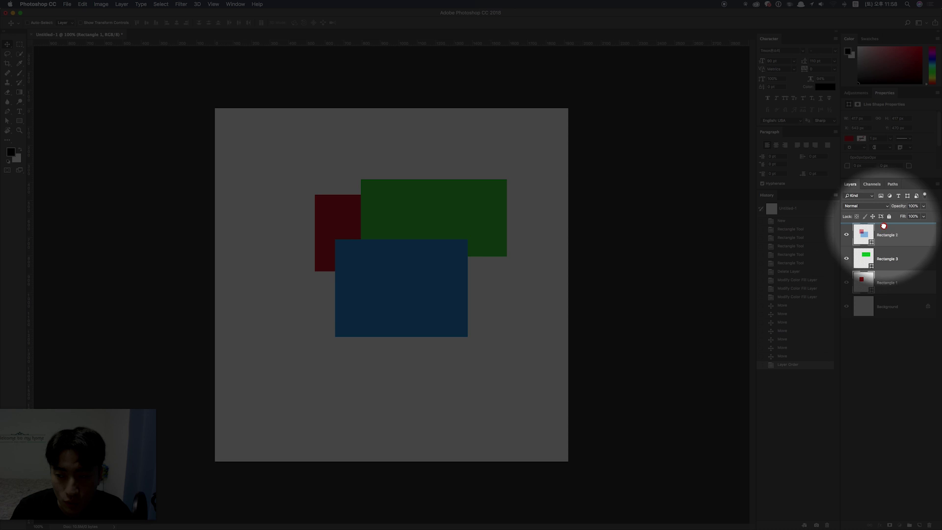
{"action": "left_click_drag", "start_coordinate": [883, 226], "coordinate": [884, 226]}
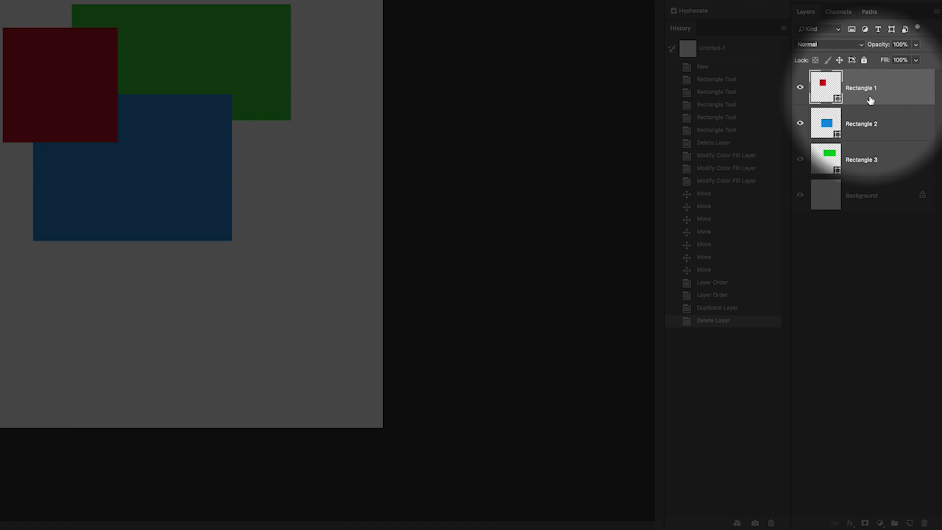
- Duplicate the red Rectangle 1 layer and move the copy to the canvas's upper left
{"action": "mouse_move", "coordinate": [870, 99]}
{"action": "left_mouse_down"}
{"action": "mouse_move", "coordinate": [868, 169]}
{"action": "mouse_move", "coordinate": [910, 524]}
{"action": "left_mouse_up"}
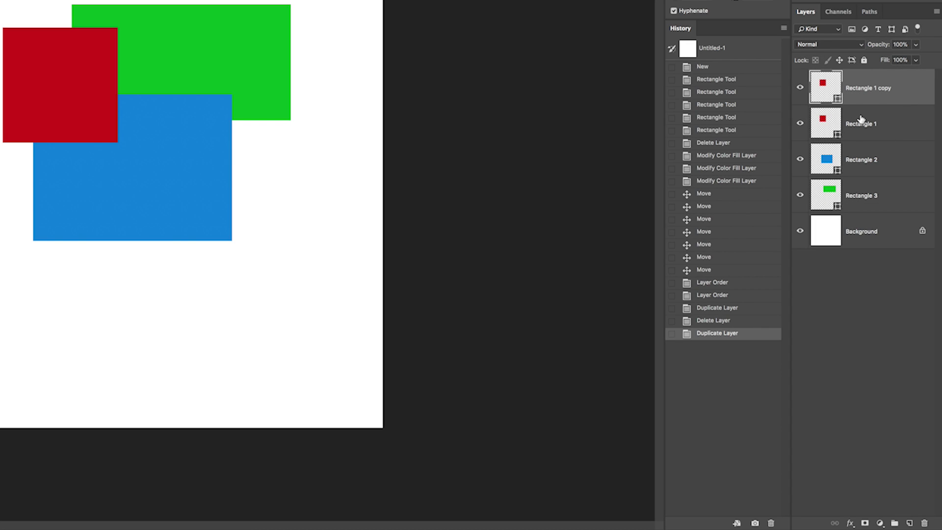
{"action": "left_click", "coordinate": [861, 125]}
{"action": "left_click", "coordinate": [875, 90]}
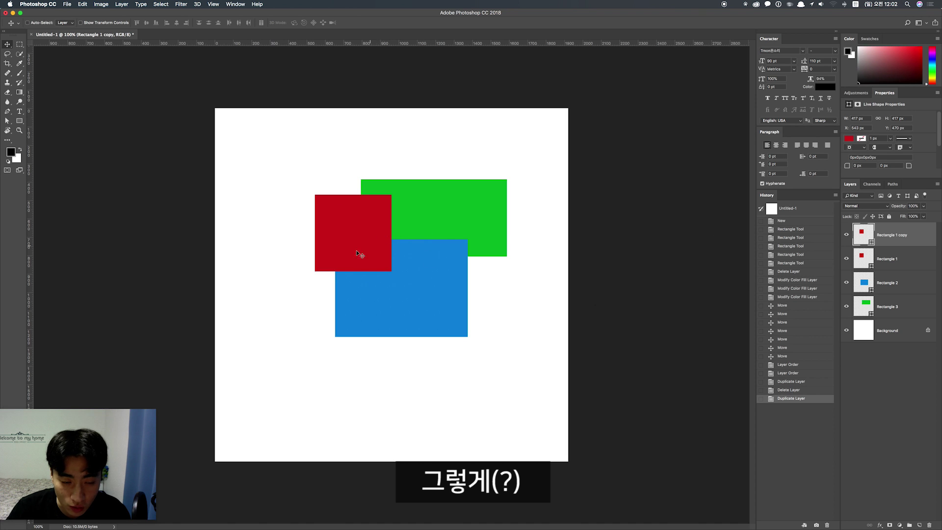
{"action": "left_click_drag", "start_coordinate": [364, 236], "coordinate": [277, 185]}
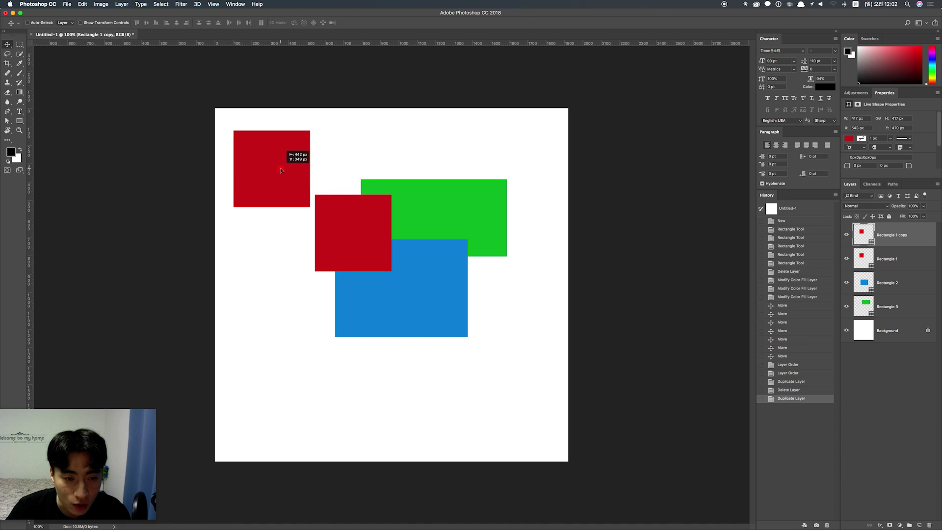
{"action": "left_click_drag", "start_coordinate": [277, 185], "coordinate": [280, 166]}
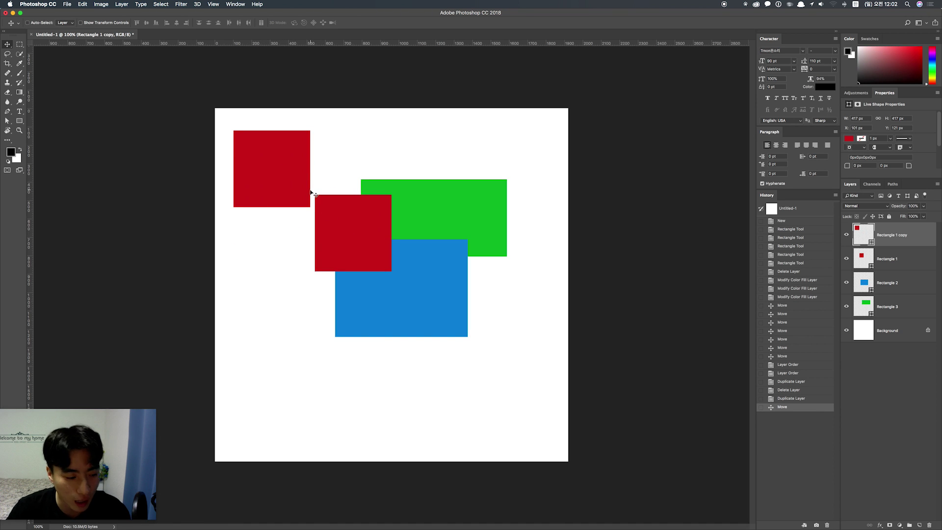
{"action": "left_click", "coordinate": [896, 282]}
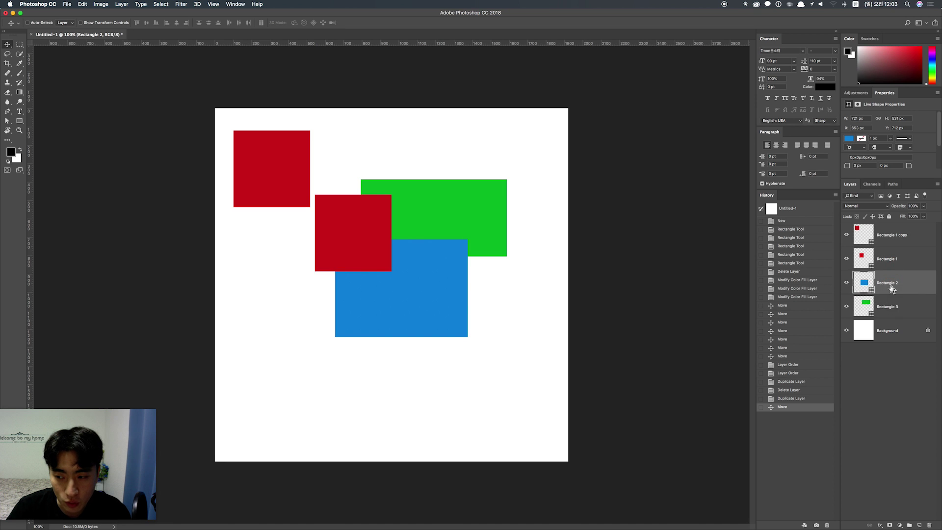
- Duplicate the blue Rectangle 2 layer and drag the copy toward the canvas bottom
{"action": "left_click_drag", "start_coordinate": [915, 284], "coordinate": [920, 526]}
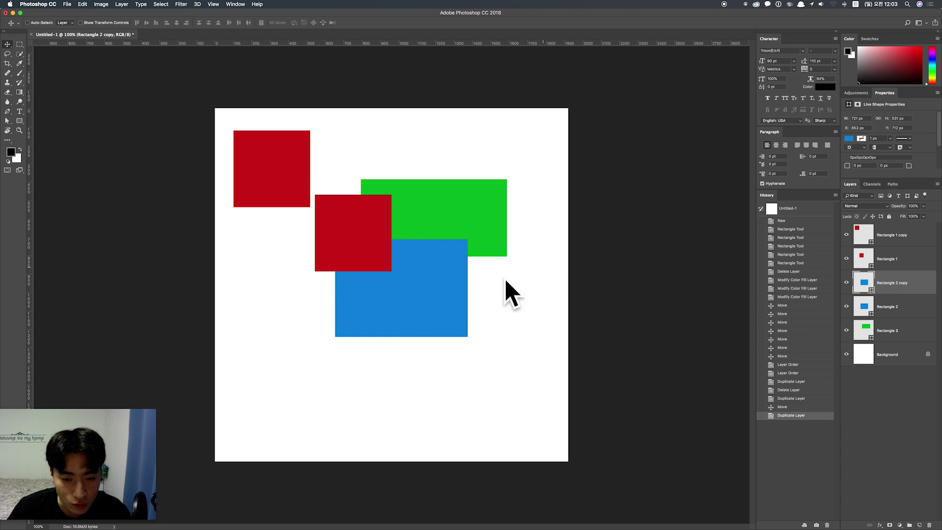
{"action": "left_click_drag", "start_coordinate": [423, 284], "coordinate": [474, 358]}
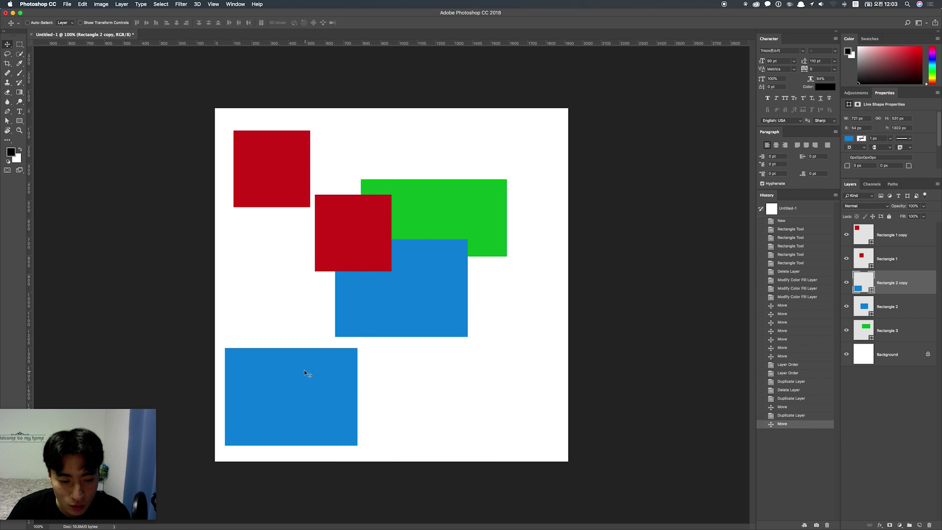
{"action": "left_click_drag", "start_coordinate": [474, 358], "coordinate": [466, 382]}
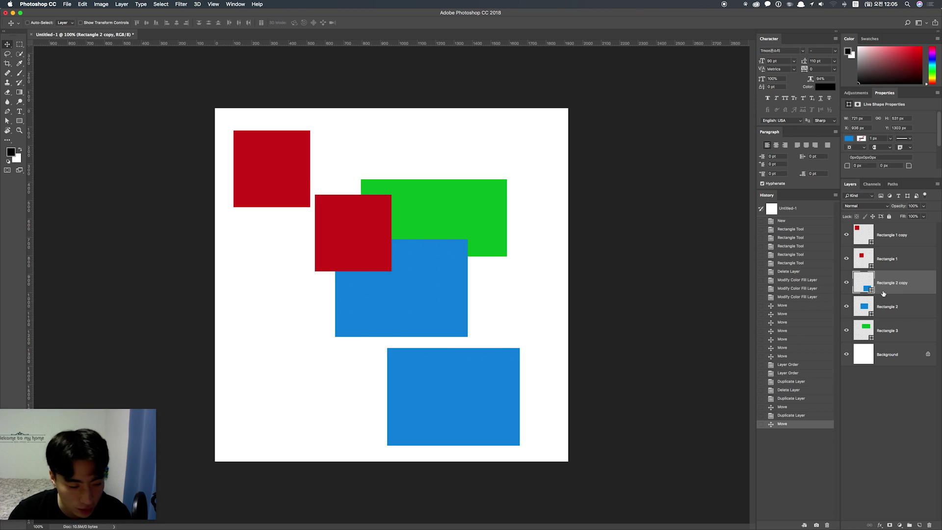
- Make extra copies of red Rectangle 1 with Cmd+J and scatter them across the canvas
{"action": "left_click", "coordinate": [901, 265]}
{"action": "key", "text": "super+j"}
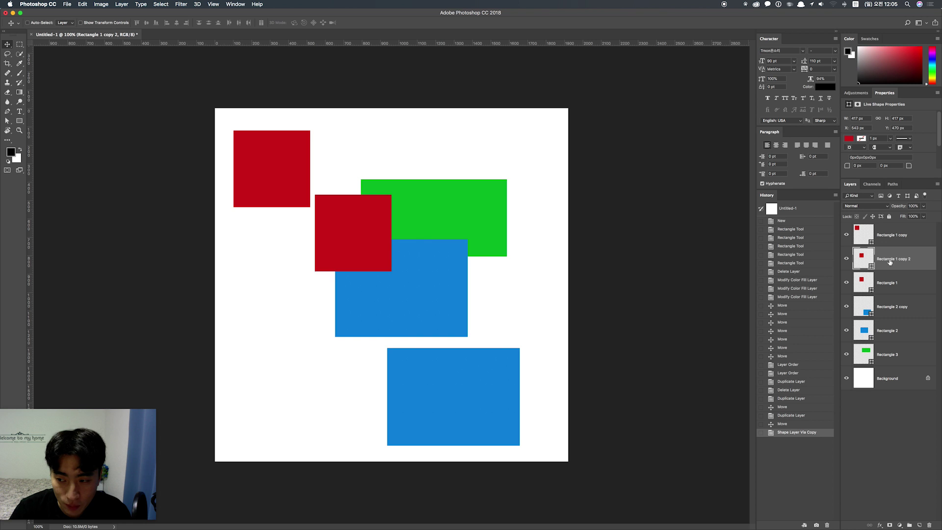
{"action": "key", "text": "super"}
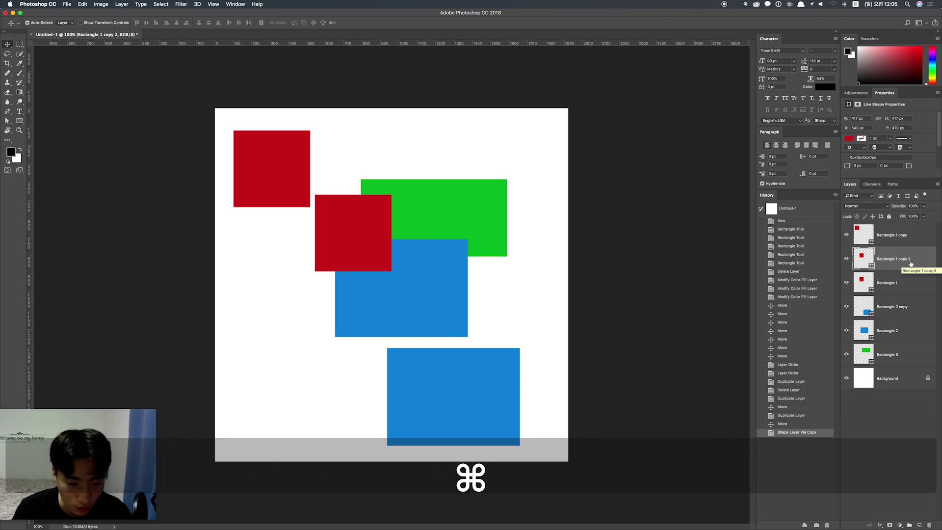
{"action": "key", "text": "super+j"}
{"action": "key", "text": "super+j"}
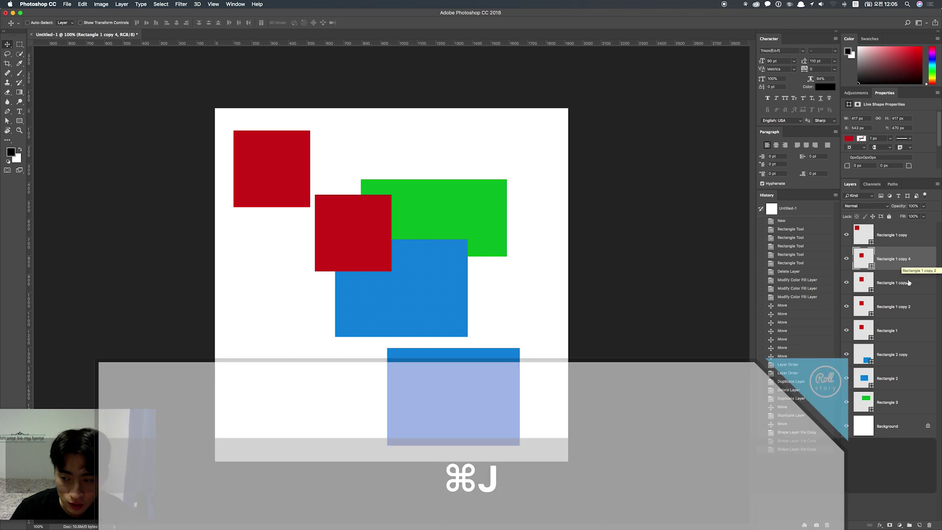
{"action": "left_click", "coordinate": [913, 298]}
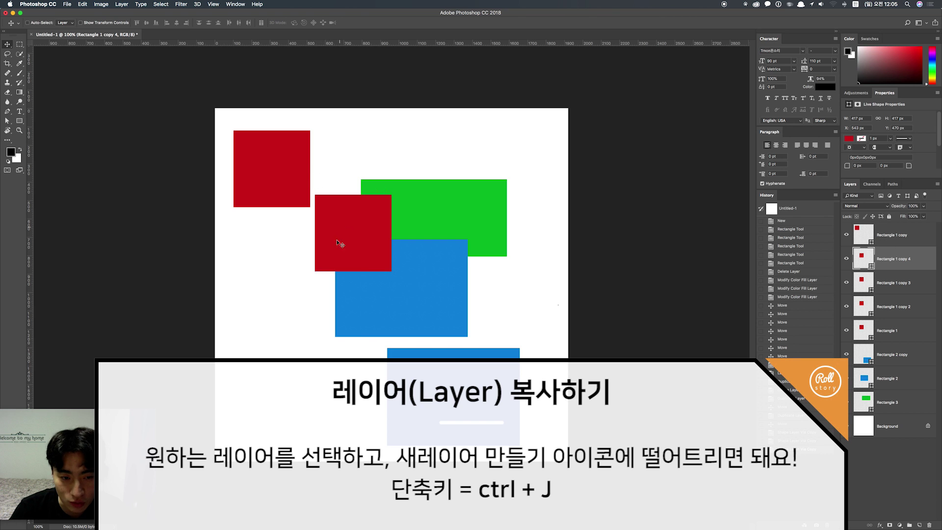
{"action": "left_click_drag", "start_coordinate": [336, 201], "coordinate": [294, 291]}
{"action": "mouse_move", "coordinate": [337, 214]}
{"action": "left_mouse_down"}
{"action": "mouse_move", "coordinate": [418, 283]}
{"action": "mouse_move", "coordinate": [407, 132]}
{"action": "left_mouse_up"}
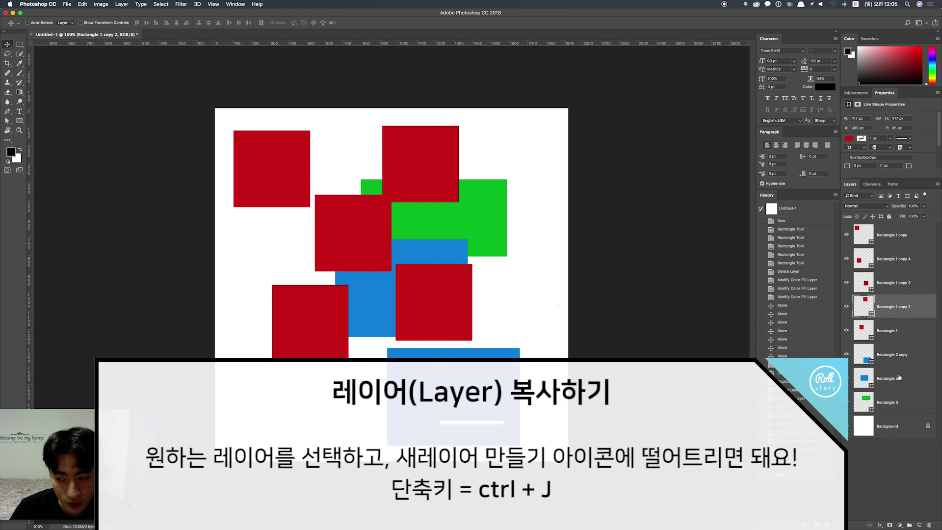
- Select all the red and blue copy layers and delete them
{"action": "left_click", "coordinate": [901, 331]}
{"action": "left_click", "coordinate": [895, 354]}
{"action": "left_click", "coordinate": [902, 306], "text": "super"}
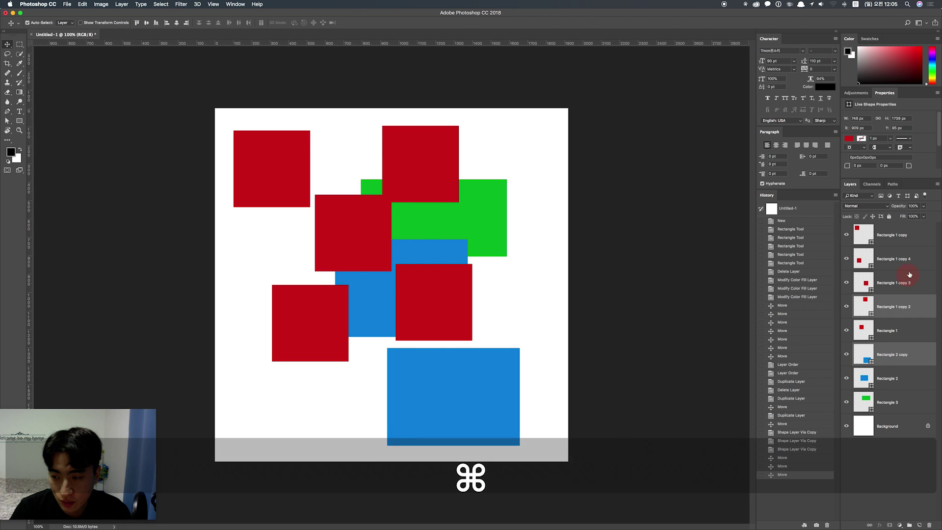
{"action": "left_click", "coordinate": [908, 281], "text": "super"}
{"action": "left_click", "coordinate": [912, 258], "text": "super"}
{"action": "left_click", "coordinate": [917, 238], "text": "super"}
{"action": "key", "text": "BackSpace"}
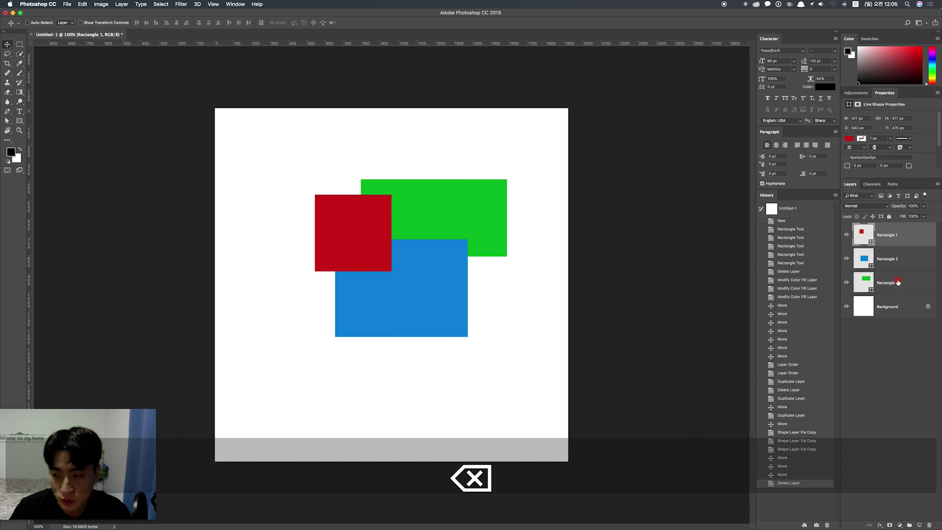
{"action": "left_click", "coordinate": [889, 283]}
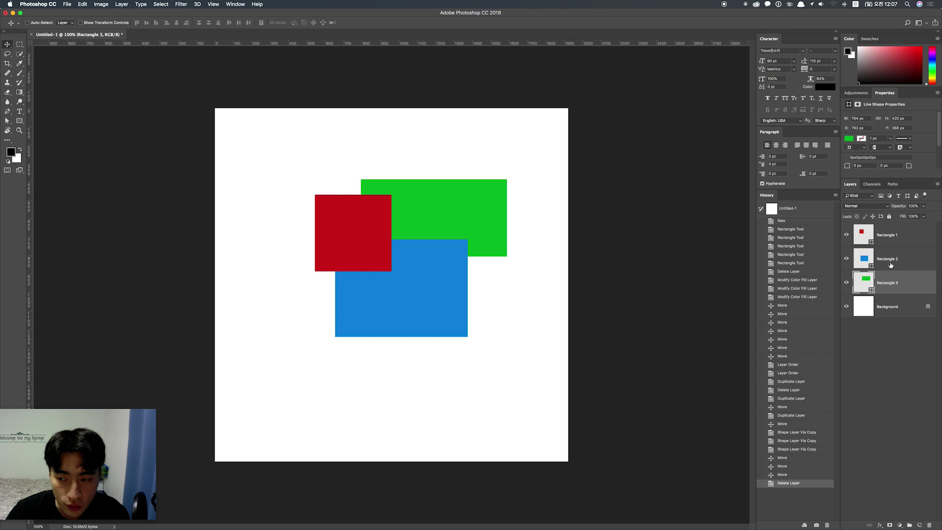
{"action": "left_click", "coordinate": [890, 265]}
{"action": "left_click", "coordinate": [892, 243]}
{"action": "left_click", "coordinate": [891, 283]}
{"action": "left_click", "coordinate": [891, 249]}
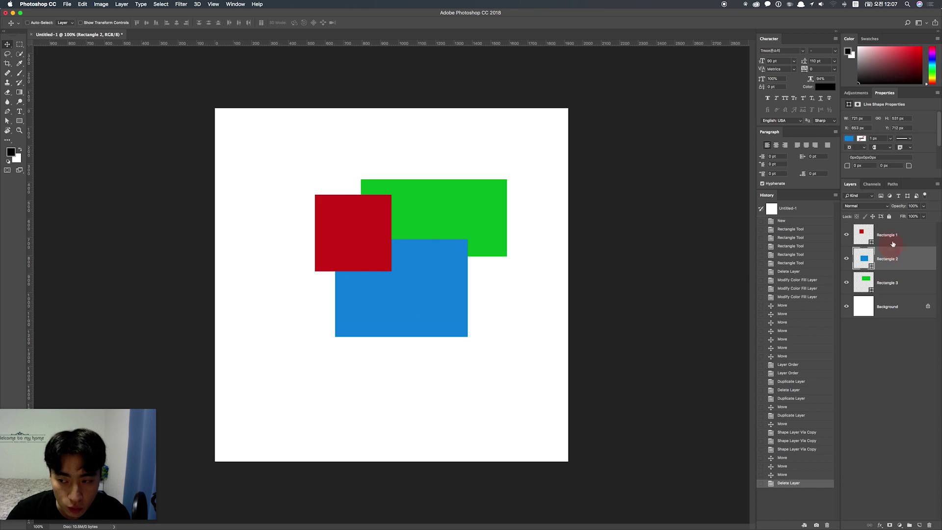
{"action": "left_click", "coordinate": [891, 259]}
{"action": "left_click", "coordinate": [891, 275]}
{"action": "left_click", "coordinate": [891, 259]}
{"action": "left_click", "coordinate": [892, 239]}
{"action": "left_click", "coordinate": [891, 258]}
{"action": "left_click", "coordinate": [891, 278]}
{"action": "left_click", "coordinate": [891, 259]}
{"action": "left_click", "coordinate": [891, 239]}
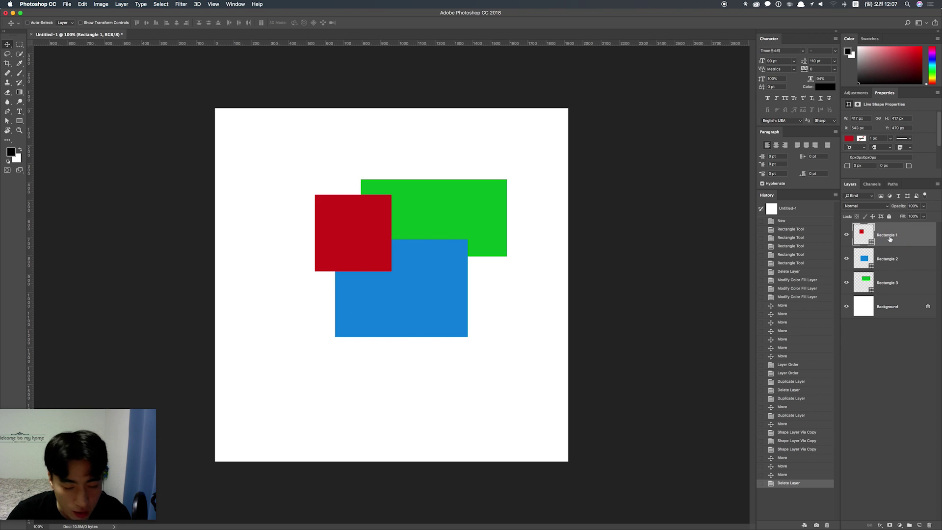
{"action": "left_click", "coordinate": [891, 256]}
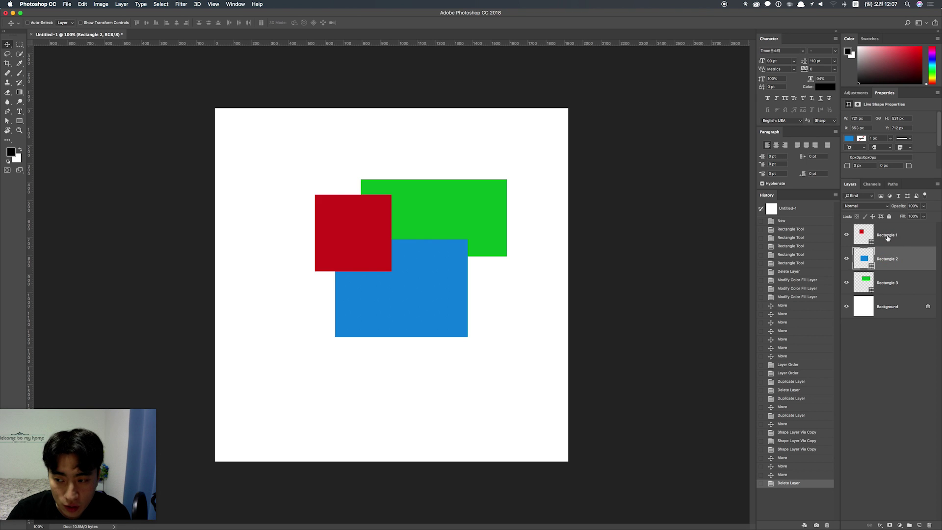
{"action": "left_click", "coordinate": [867, 238]}
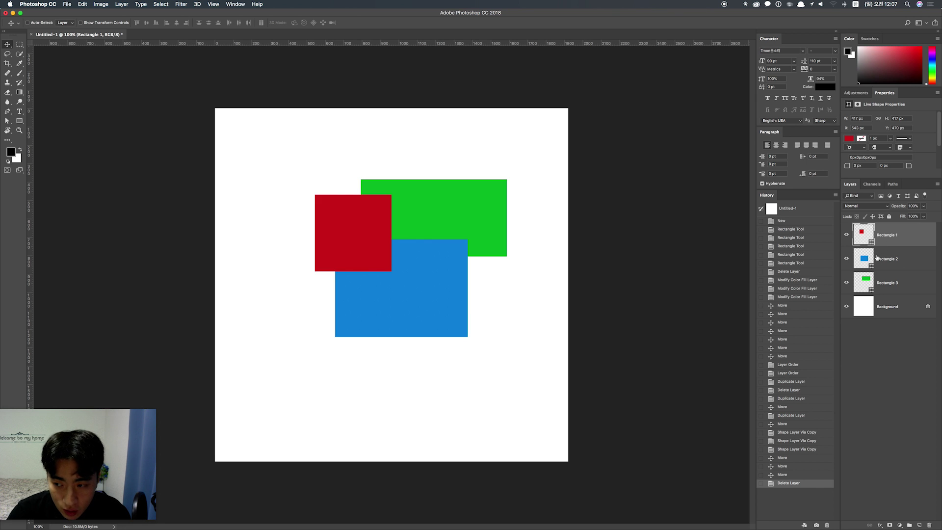
{"action": "key", "text": "super"}
{"action": "left_click", "coordinate": [879, 257], "text": "super"}
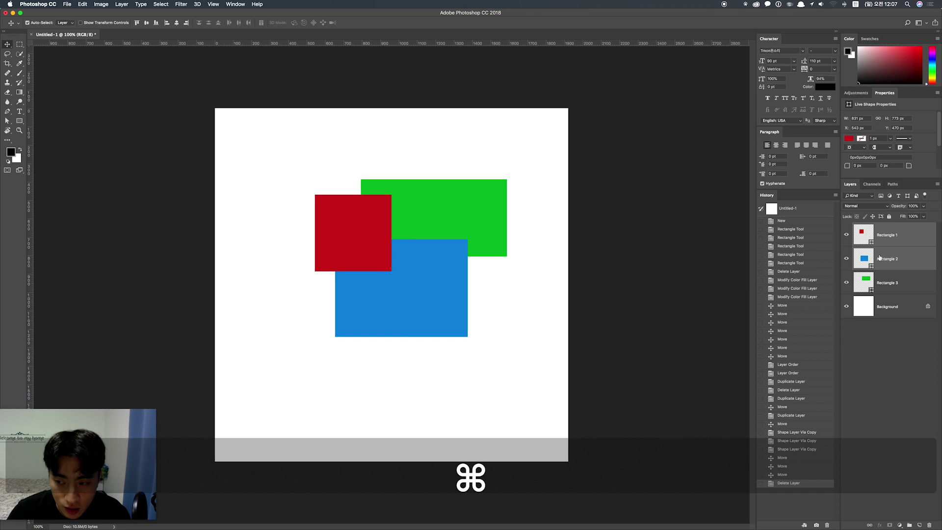
{"action": "left_click", "coordinate": [882, 277], "text": "super"}
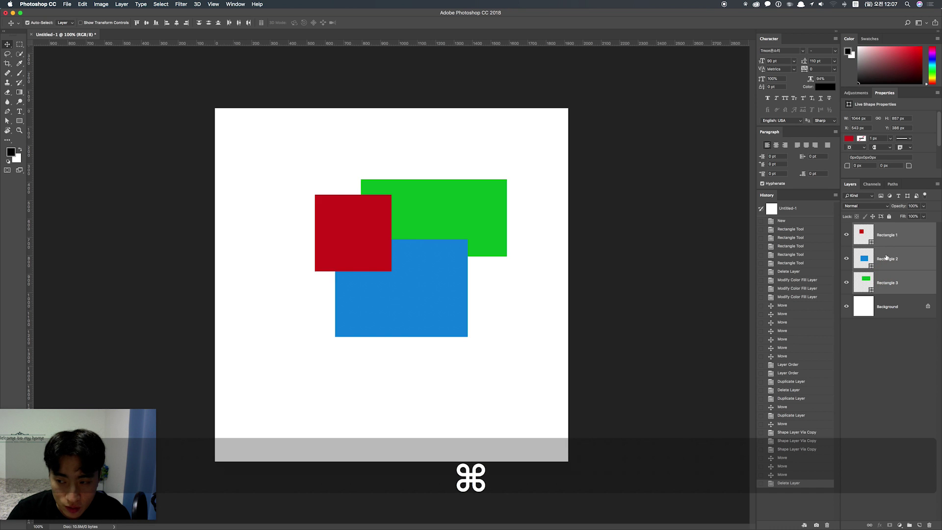
{"action": "left_click", "coordinate": [886, 236], "text": "super"}
{"action": "left_click", "coordinate": [886, 258], "text": "super"}
{"action": "left_click", "coordinate": [887, 284], "text": "super"}
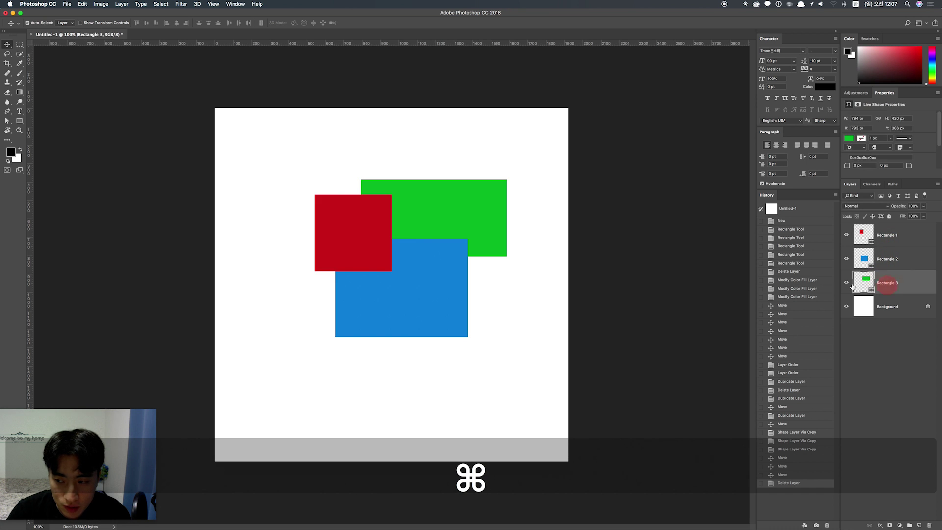
{"action": "left_click", "coordinate": [885, 260], "text": "super"}
{"action": "left_click", "coordinate": [897, 238], "text": "super"}
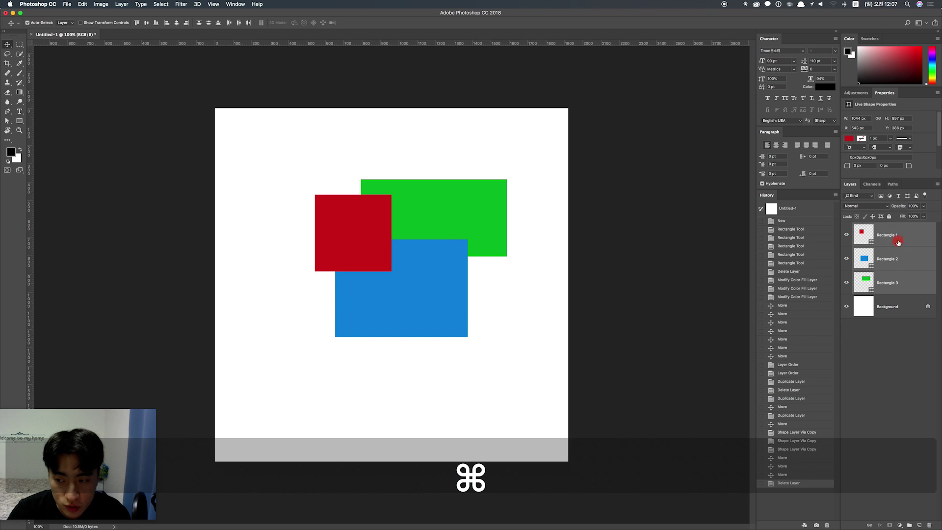
{"action": "left_click", "coordinate": [897, 235]}
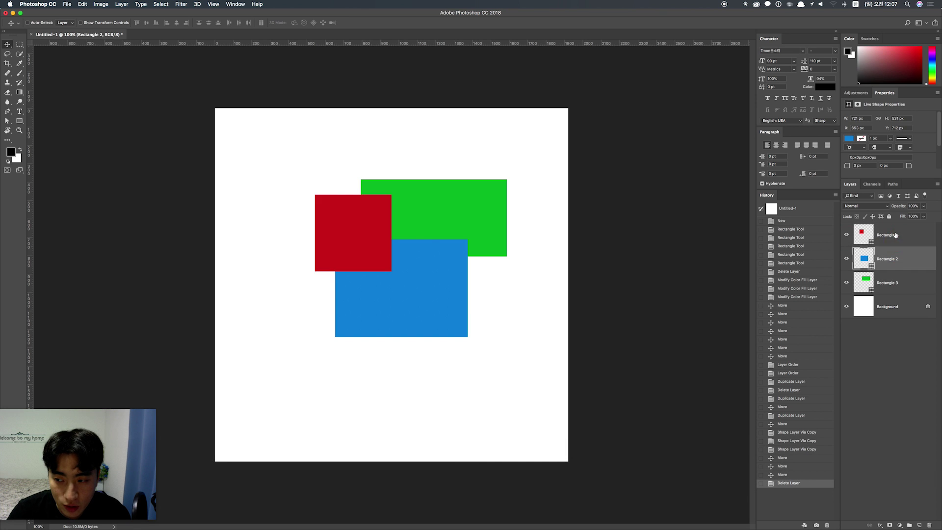
{"action": "left_click", "coordinate": [900, 236]}
{"action": "key", "text": "super"}
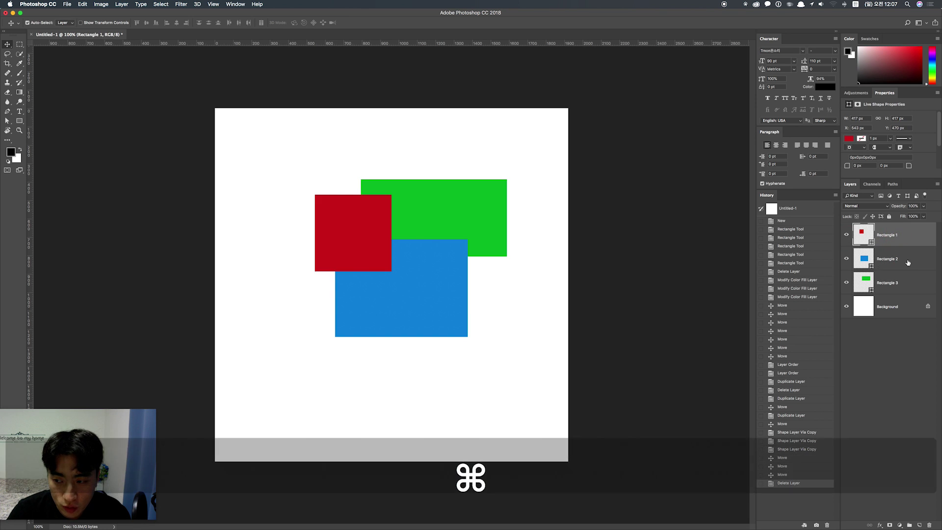
- Duplicate the Rectangle 1 and Rectangle 3 layers with Cmd+J
{"action": "left_click", "coordinate": [889, 284], "text": "super"}
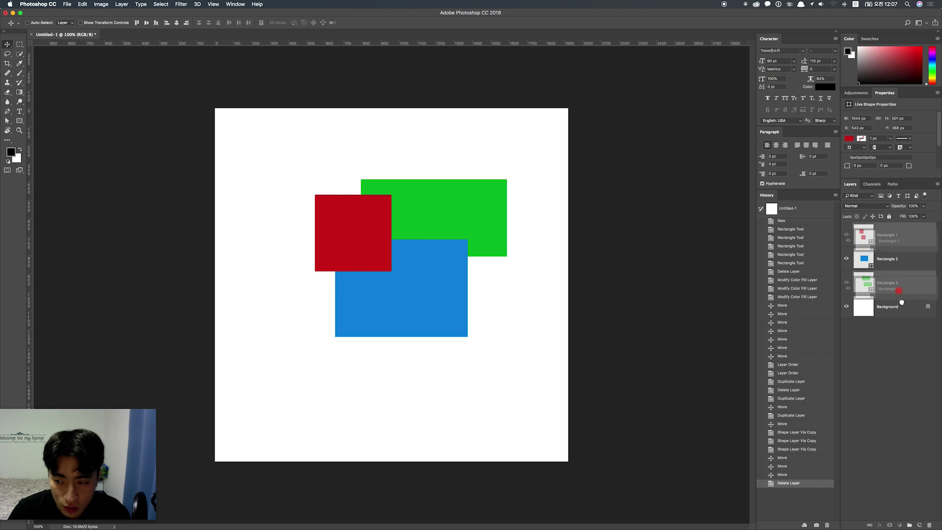
{"action": "left_click_drag", "start_coordinate": [897, 289], "coordinate": [918, 524]}
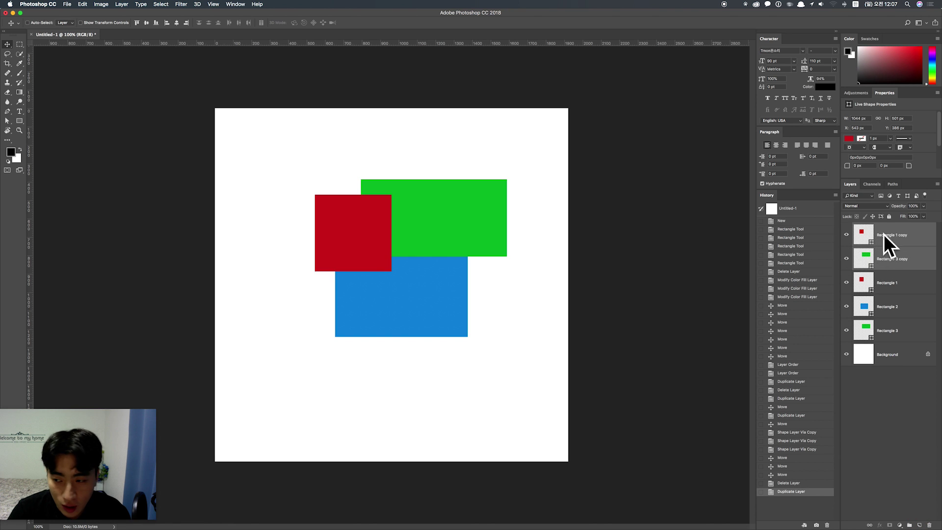
{"action": "key", "text": "super+z"}
{"action": "key", "text": "super+j"}
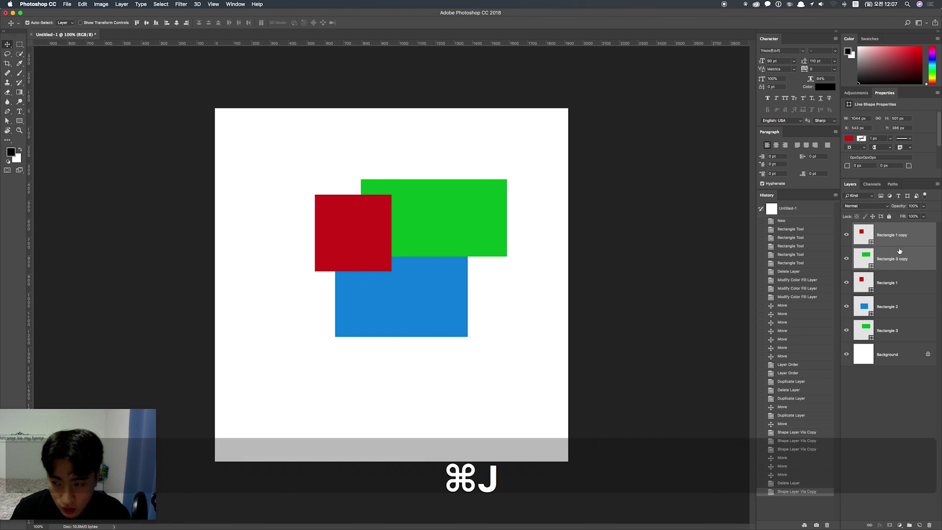
- Select Rectangle 3 copy plus the three original rectangle layers and duplicate them
{"action": "left_click", "coordinate": [886, 259]}
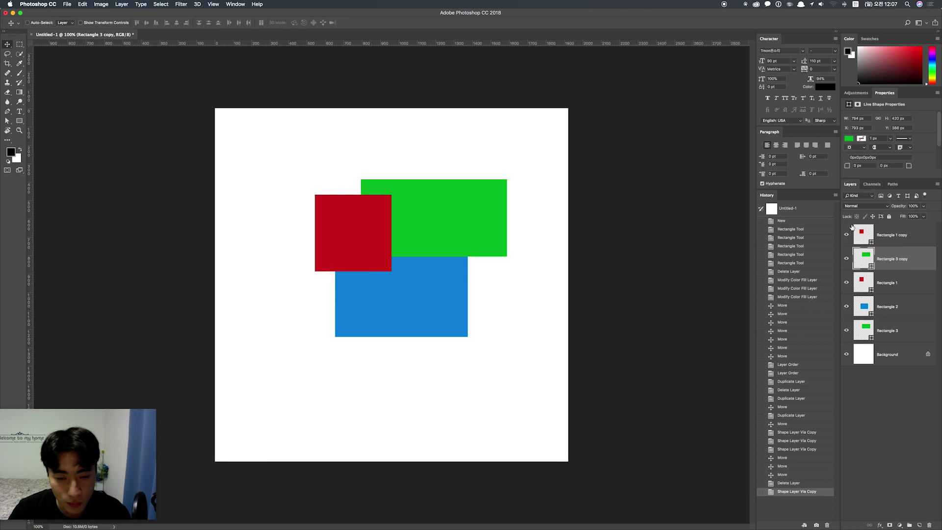
{"action": "left_click", "coordinate": [895, 237], "text": "shift"}
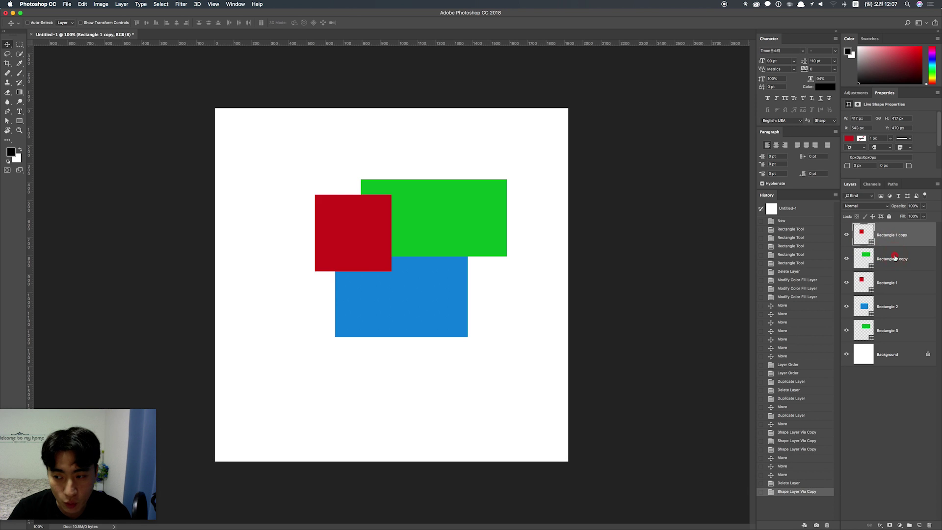
{"action": "left_click", "coordinate": [898, 282], "text": "shift"}
{"action": "left_click", "coordinate": [901, 307], "text": "shift"}
{"action": "left_click", "coordinate": [895, 330], "text": "shift"}
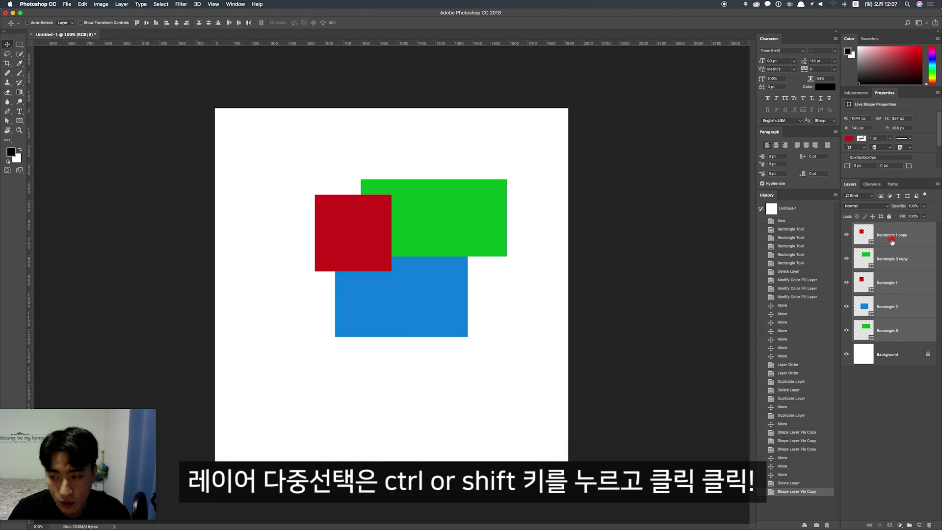
{"action": "left_click", "coordinate": [891, 253]}
{"action": "left_click", "coordinate": [896, 283], "text": "shift"}
{"action": "left_click", "coordinate": [895, 307], "text": "shift"}
{"action": "left_click", "coordinate": [894, 330], "text": "shift"}
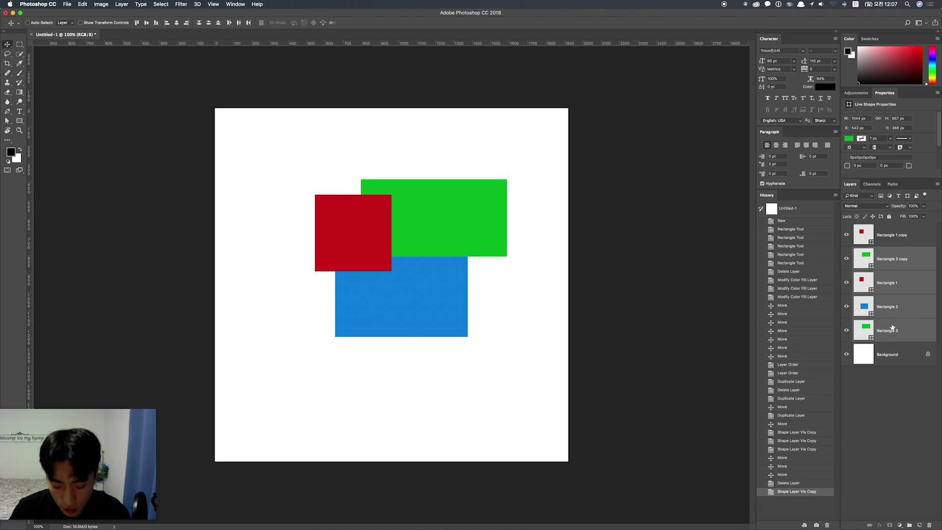
{"action": "key", "text": "super+j"}
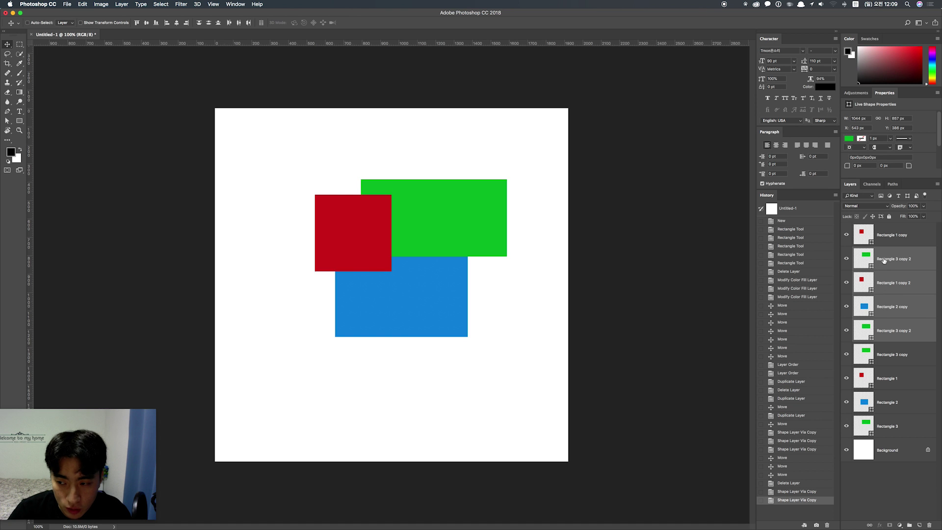
- Trash the three selected copies, then delete the Rectangle 1 and Rectangle 3 copies
{"action": "left_click_drag", "start_coordinate": [894, 316], "coordinate": [929, 523]}
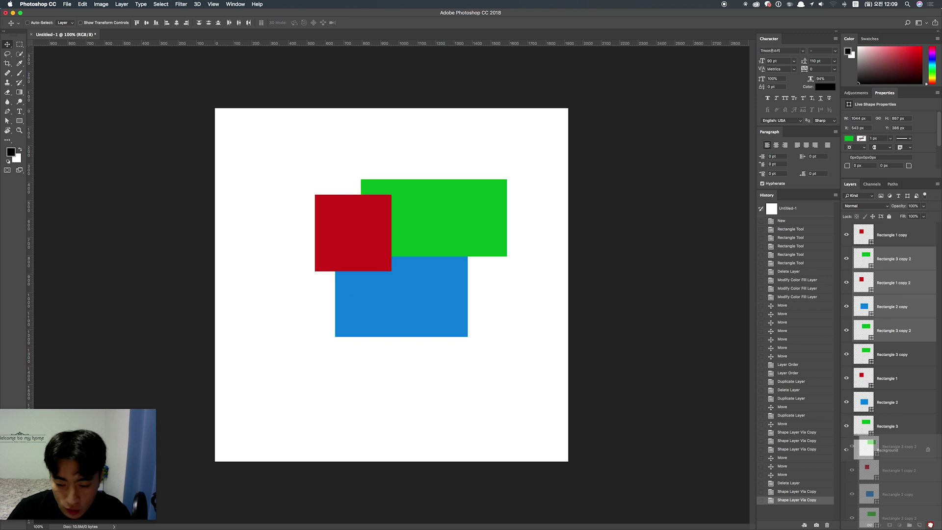
{"action": "left_click_drag", "start_coordinate": [928, 524], "coordinate": [929, 524]}
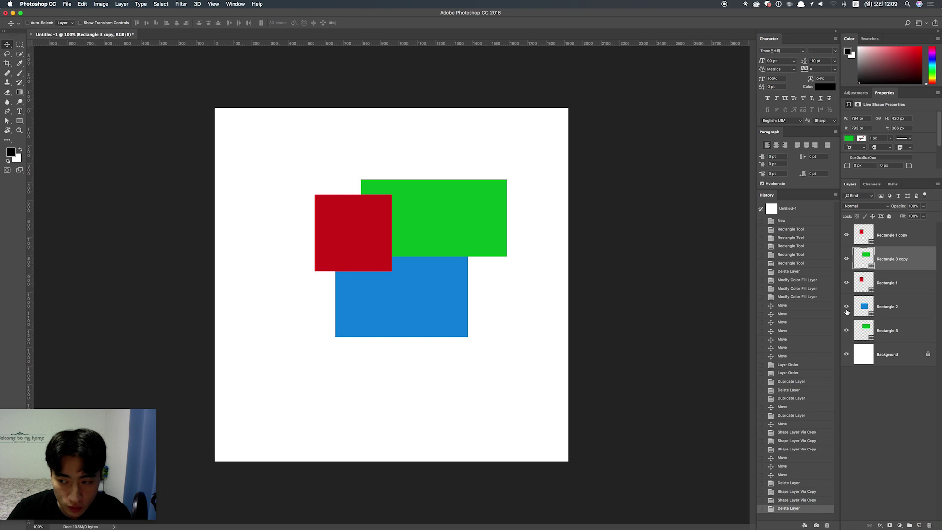
{"action": "left_click", "coordinate": [890, 238]}
{"action": "left_click", "coordinate": [897, 252], "text": "shift"}
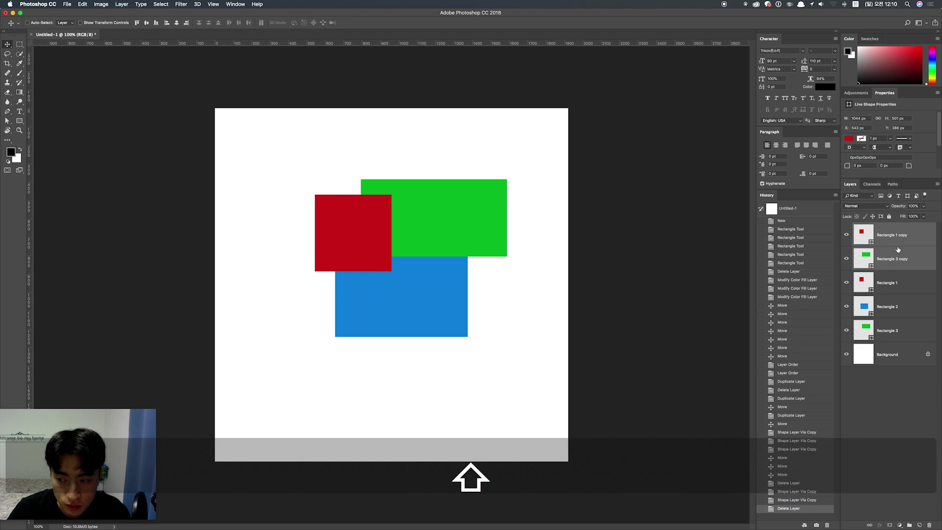
{"action": "key", "text": "BackSpace"}
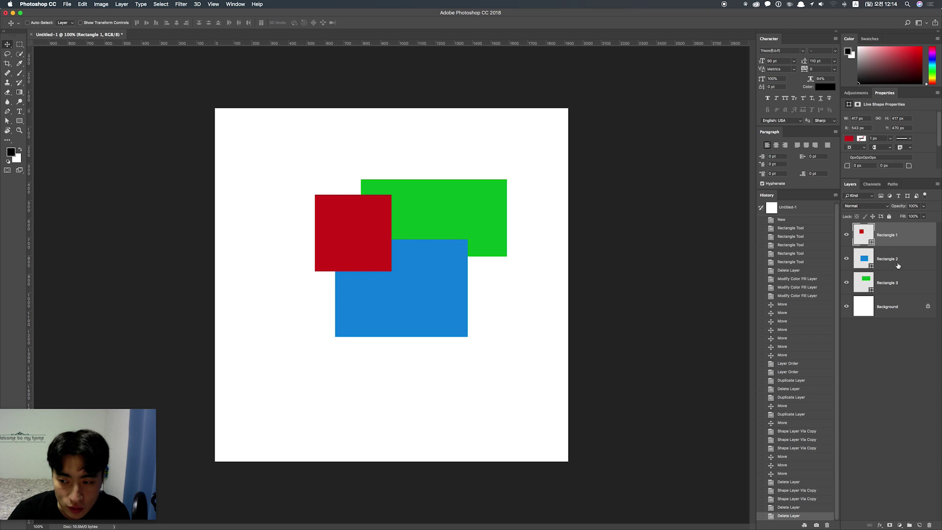
{"action": "left_click", "coordinate": [893, 266]}
- Select the blue Rectangle 2 layer in the Layers panel
{"action": "left_click", "coordinate": [895, 281]}
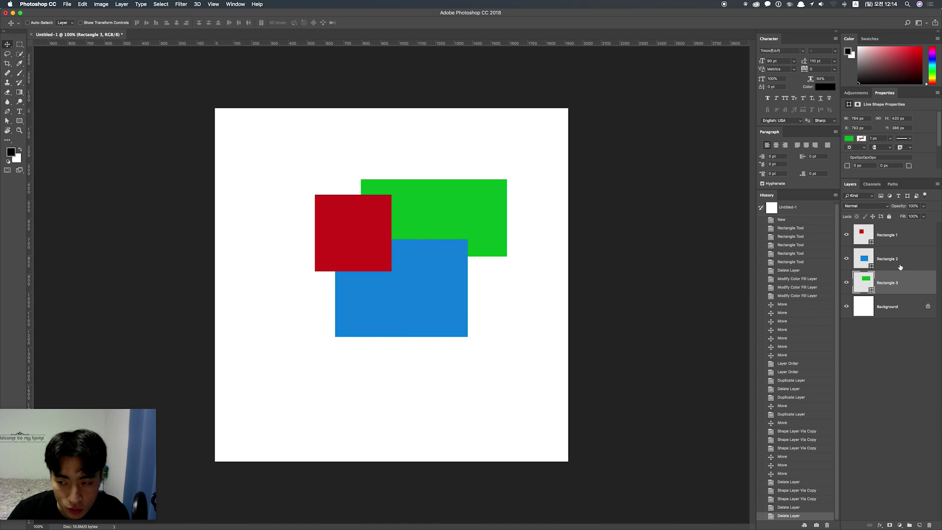
{"action": "left_click", "coordinate": [902, 239]}
{"action": "left_click", "coordinate": [896, 255]}
{"action": "left_click", "coordinate": [894, 278]}
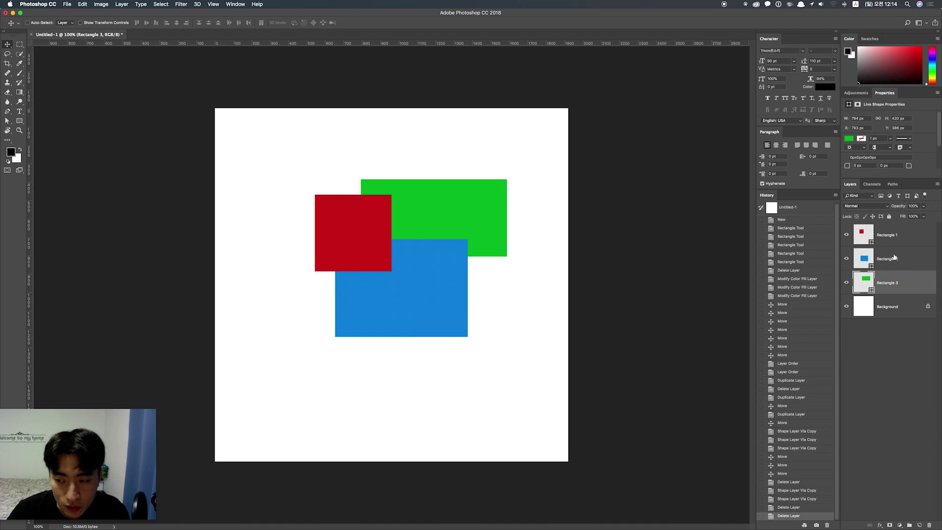
{"action": "left_click", "coordinate": [886, 258]}
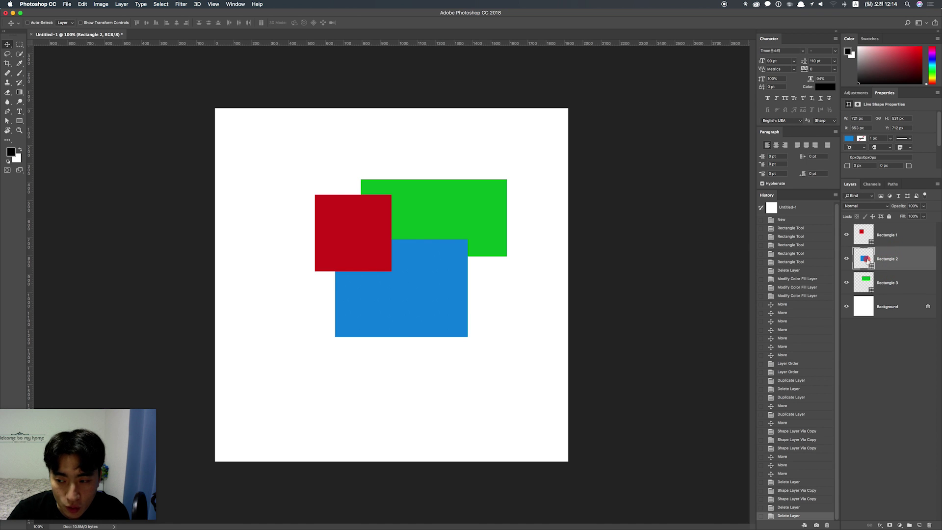
- Recolour Rectangle 2's fill from blue to dark green, then hide the layer
{"action": "double_click", "coordinate": [866, 260]}
{"action": "left_click_drag", "start_coordinate": [627, 271], "coordinate": [570, 228]}
{"action": "left_click", "coordinate": [662, 256]}
{"action": "left_click_drag", "start_coordinate": [647, 251], "coordinate": [621, 283]}
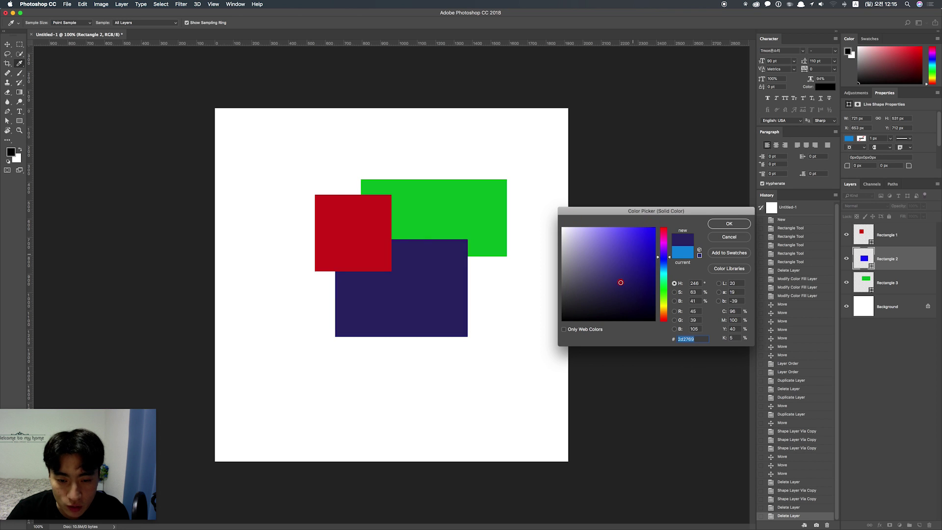
{"action": "left_click", "coordinate": [662, 286]}
{"action": "left_click", "coordinate": [729, 224]}
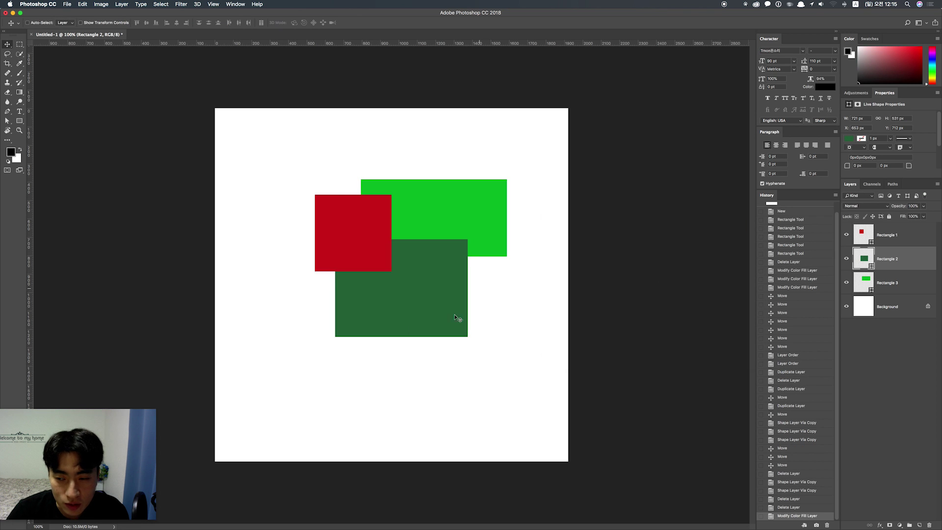
{"action": "left_click", "coordinate": [846, 259]}
{"action": "left_click", "coordinate": [846, 258]}
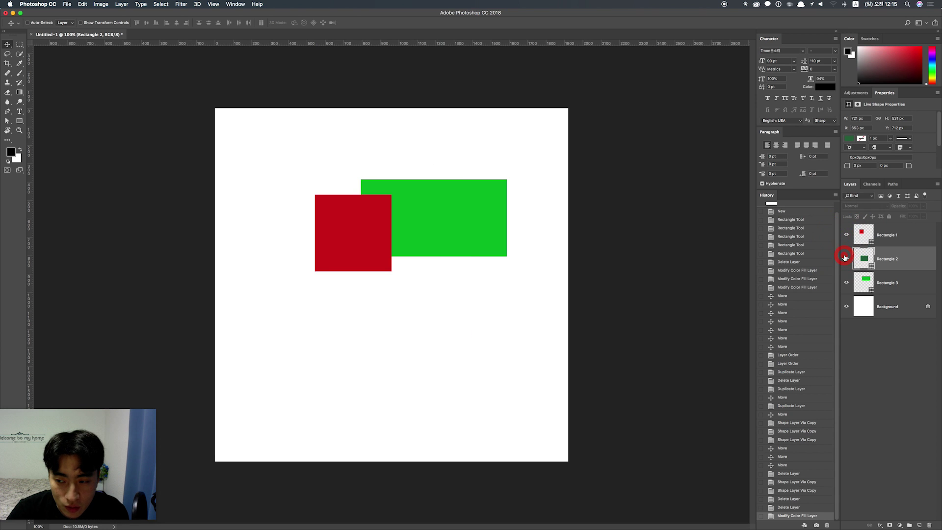
- Show dark-green Rectangle 2 again, then cycle through the layers, ending on red Rectangle 1
{"action": "left_click", "coordinate": [846, 282]}
{"action": "left_click", "coordinate": [846, 282]}
{"action": "left_click", "coordinate": [846, 259]}
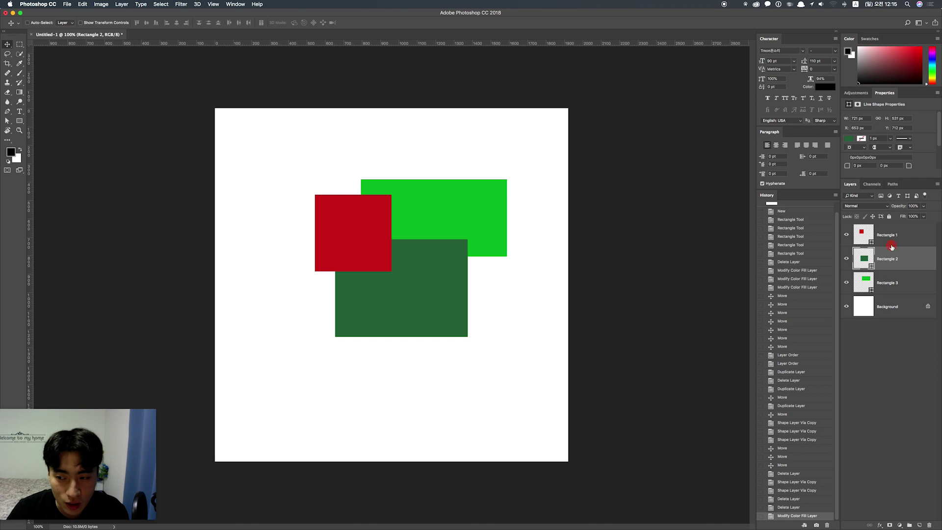
{"action": "left_click", "coordinate": [895, 283]}
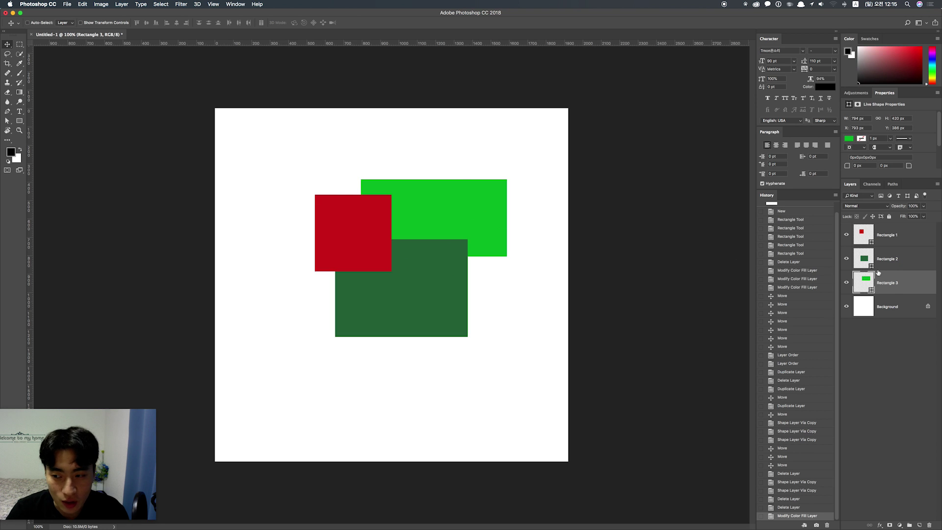
{"action": "left_click", "coordinate": [894, 267]}
{"action": "left_click", "coordinate": [904, 243]}
{"action": "left_click", "coordinate": [894, 262]}
{"action": "left_click", "coordinate": [888, 236]}
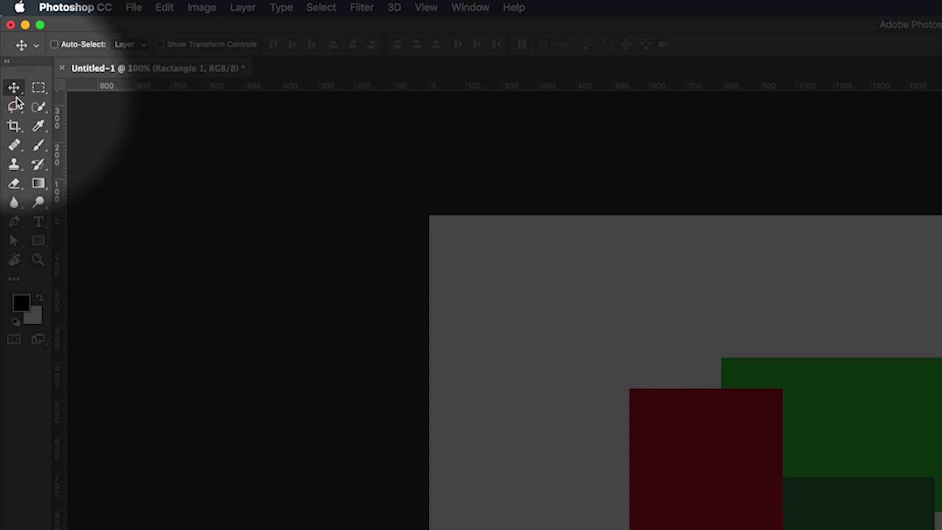
{"action": "left_click", "coordinate": [55, 45]}
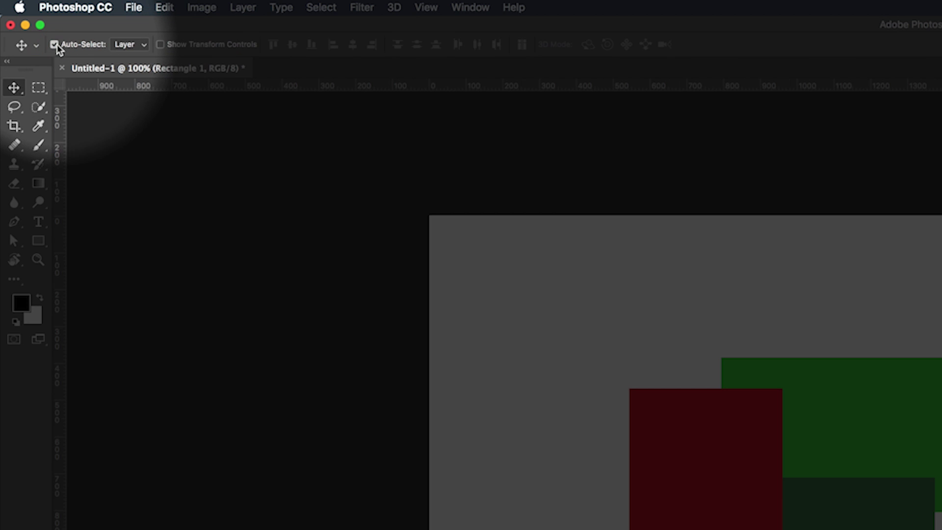
{"action": "left_click", "coordinate": [55, 45]}
{"action": "left_click", "coordinate": [54, 45]}
{"action": "left_click", "coordinate": [55, 46]}
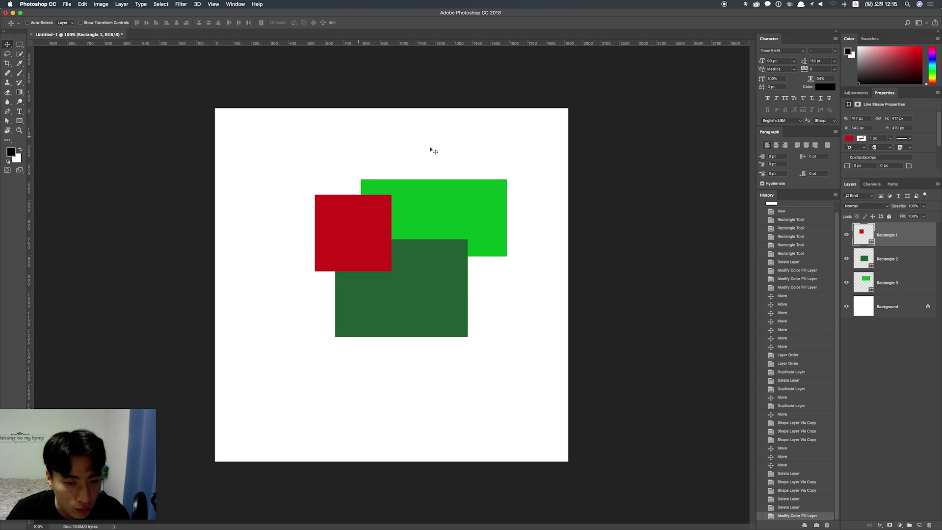
- Cmd-click the red, bright-green and dark-green shapes on the canvas, ending on Rectangle 3
{"action": "key", "text": "super"}
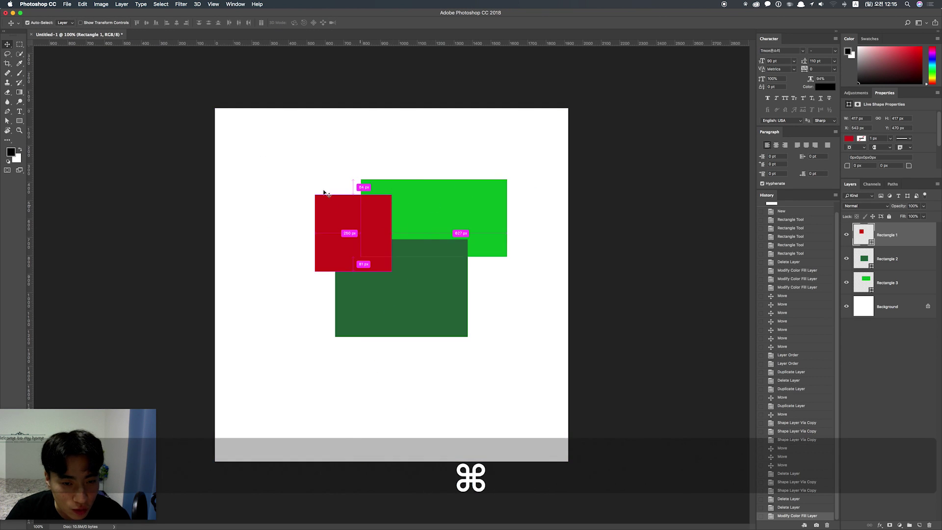
{"action": "left_click", "coordinate": [445, 214], "text": "super"}
{"action": "left_click", "coordinate": [438, 290], "text": "super"}
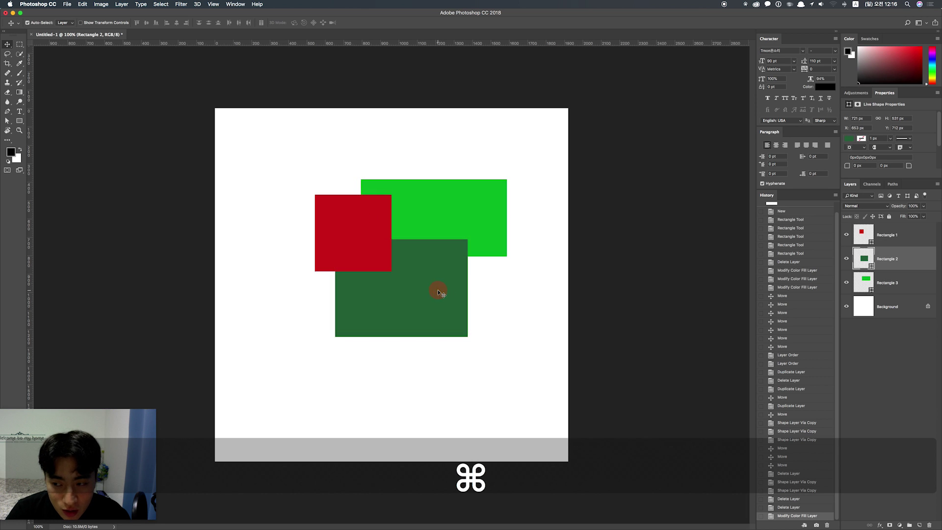
{"action": "left_click", "coordinate": [344, 222], "text": "super"}
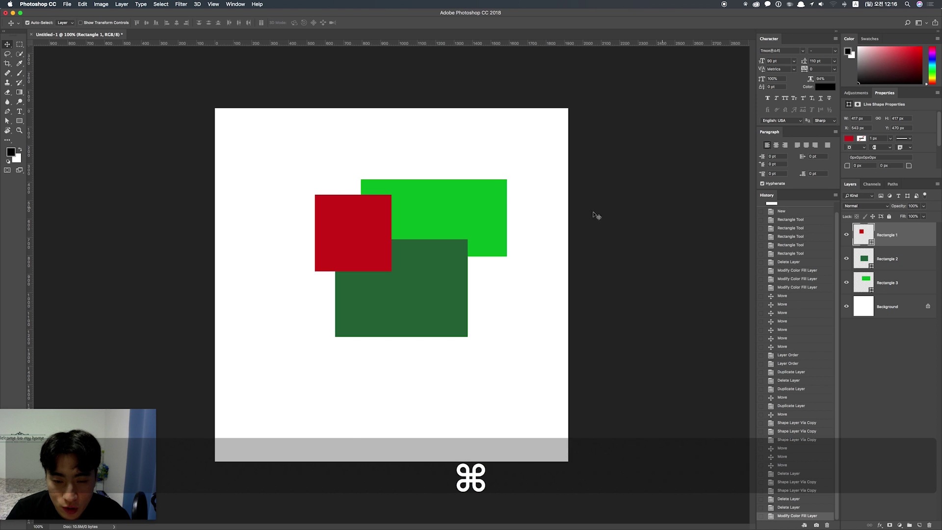
{"action": "left_click", "coordinate": [448, 210], "text": "super"}
{"action": "left_click", "coordinate": [443, 261], "text": "super"}
{"action": "left_click", "coordinate": [377, 211], "text": "super"}
{"action": "left_click", "coordinate": [441, 216], "text": "super"}
{"action": "left_click", "coordinate": [455, 286], "text": "super"}
{"action": "left_click", "coordinate": [360, 224], "text": "super"}
{"action": "left_click", "coordinate": [425, 212], "text": "super"}
{"action": "left_click", "coordinate": [422, 286], "text": "super"}
{"action": "left_click", "coordinate": [347, 225], "text": "super"}
{"action": "left_click", "coordinate": [415, 205], "text": "super"}
{"action": "left_click", "coordinate": [418, 276], "text": "super"}
{"action": "left_click", "coordinate": [359, 214], "text": "super"}
{"action": "left_click", "coordinate": [402, 230], "text": "super"}
{"action": "left_click", "coordinate": [425, 286], "text": "super"}
{"action": "left_click", "coordinate": [361, 224], "text": "super"}
{"action": "left_click", "coordinate": [411, 293], "text": "super"}
{"action": "left_click", "coordinate": [406, 211], "text": "super"}
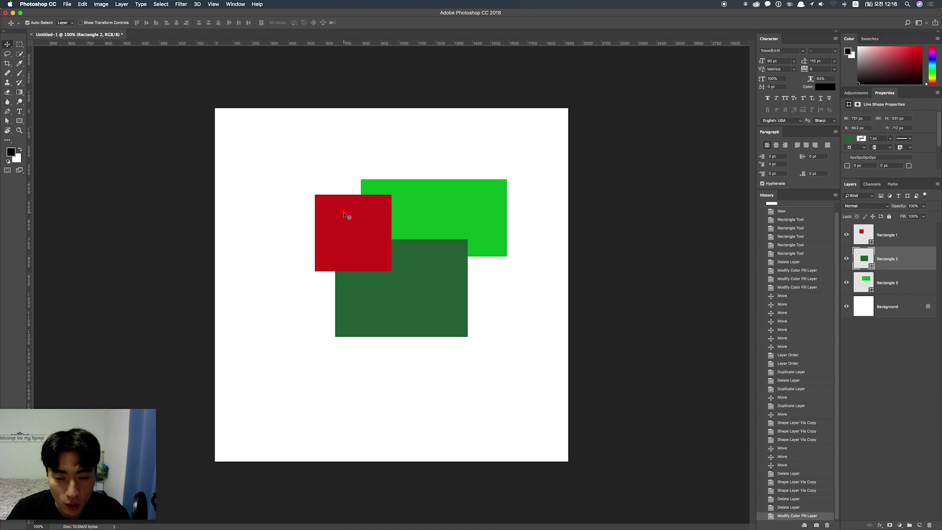
{"action": "left_click", "coordinate": [348, 214]}
{"action": "left_click", "coordinate": [438, 201]}
{"action": "left_click", "coordinate": [430, 303]}
{"action": "left_click", "coordinate": [362, 242]}
{"action": "left_click", "coordinate": [437, 215]}
{"action": "left_click", "coordinate": [437, 294]}
{"action": "left_click", "coordinate": [327, 222]}
{"action": "left_click", "coordinate": [420, 198]}
{"action": "left_click", "coordinate": [425, 263]}
{"action": "left_click", "coordinate": [337, 217]}
{"action": "left_click", "coordinate": [416, 194]}
{"action": "left_click", "coordinate": [427, 279]}
{"action": "left_click", "coordinate": [336, 224]}
{"action": "left_click", "coordinate": [418, 206]}
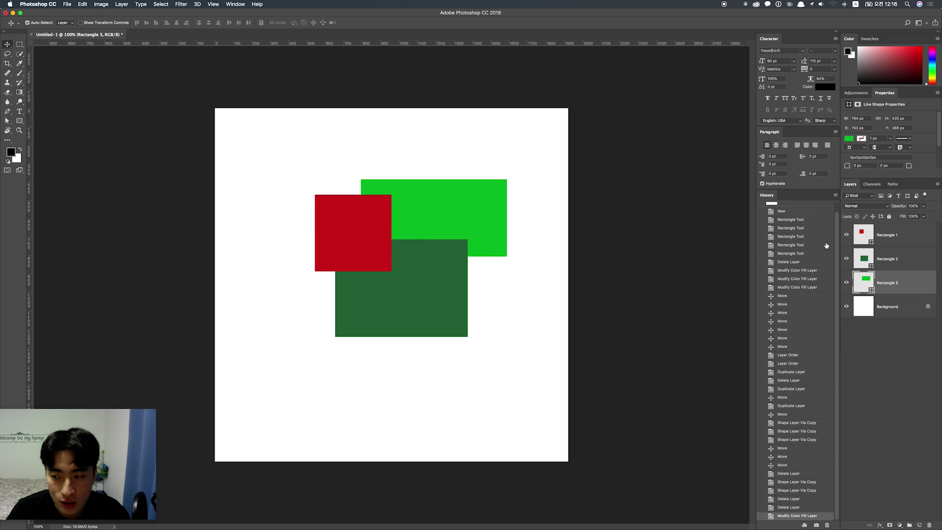
{"action": "left_click", "coordinate": [394, 274]}
{"action": "left_click", "coordinate": [427, 212]}
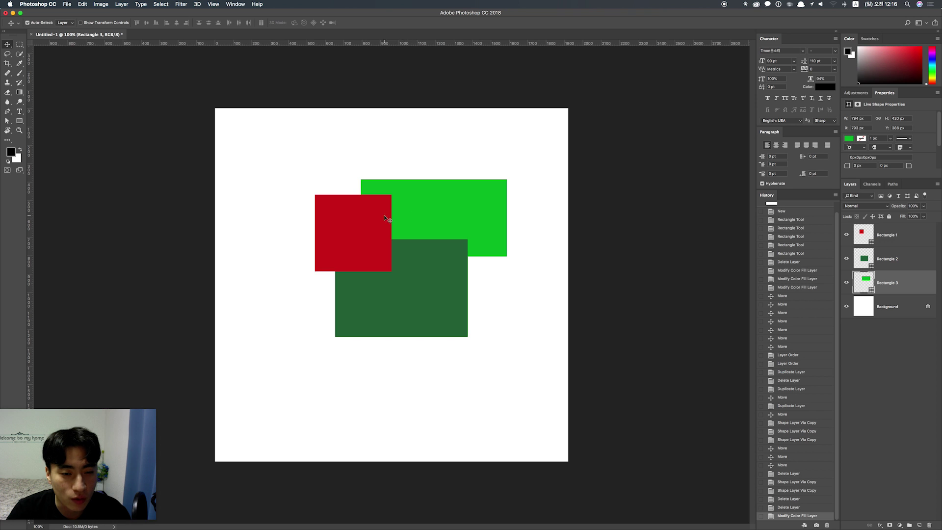
- Drag the rectangles: red further left, bright-green up-left, dark-green lower and right
{"action": "mouse_move", "coordinate": [385, 218]}
{"action": "left_mouse_down"}
{"action": "mouse_move", "coordinate": [379, 225]}
{"action": "mouse_move", "coordinate": [404, 208]}
{"action": "left_mouse_up"}
{"action": "left_click_drag", "start_coordinate": [414, 244], "coordinate": [433, 273]}
{"action": "mouse_move", "coordinate": [428, 226]}
{"action": "left_mouse_down"}
{"action": "mouse_move", "coordinate": [434, 220]}
{"action": "mouse_move", "coordinate": [369, 227]}
{"action": "left_mouse_up"}
{"action": "left_click_drag", "start_coordinate": [425, 287], "coordinate": [410, 267]}
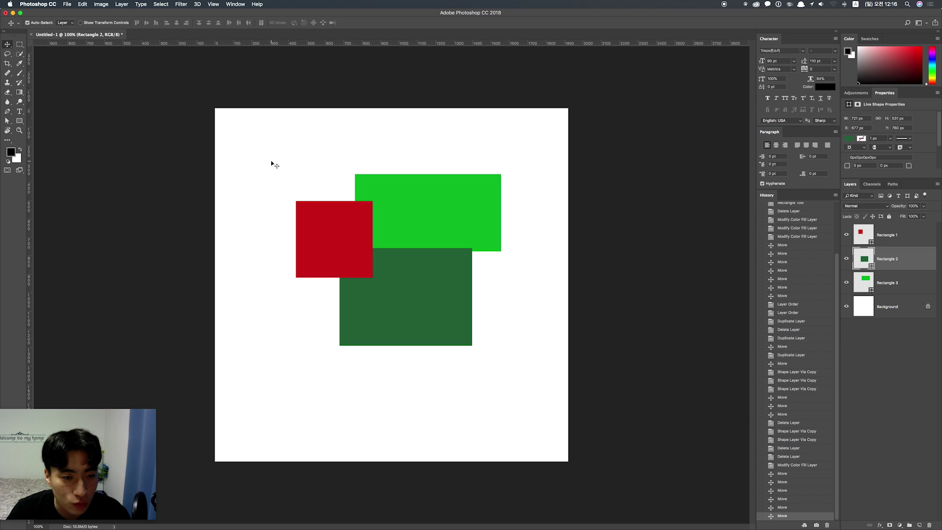
- Marquee-select all three rectangle layers, then deselect them on the empty pasteboard
{"action": "left_click_drag", "start_coordinate": [271, 150], "coordinate": [546, 374]}
{"action": "left_click_drag", "start_coordinate": [258, 144], "coordinate": [552, 376]}
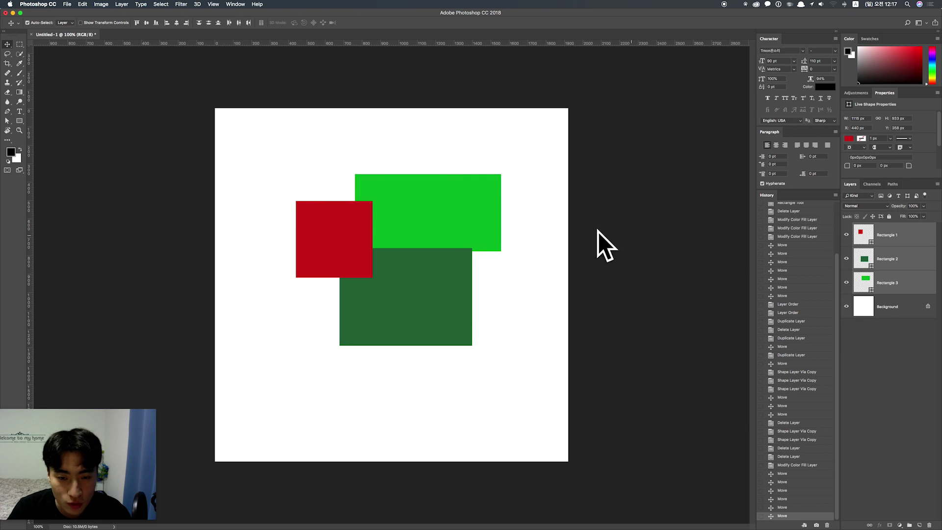
{"action": "left_click", "coordinate": [167, 179]}
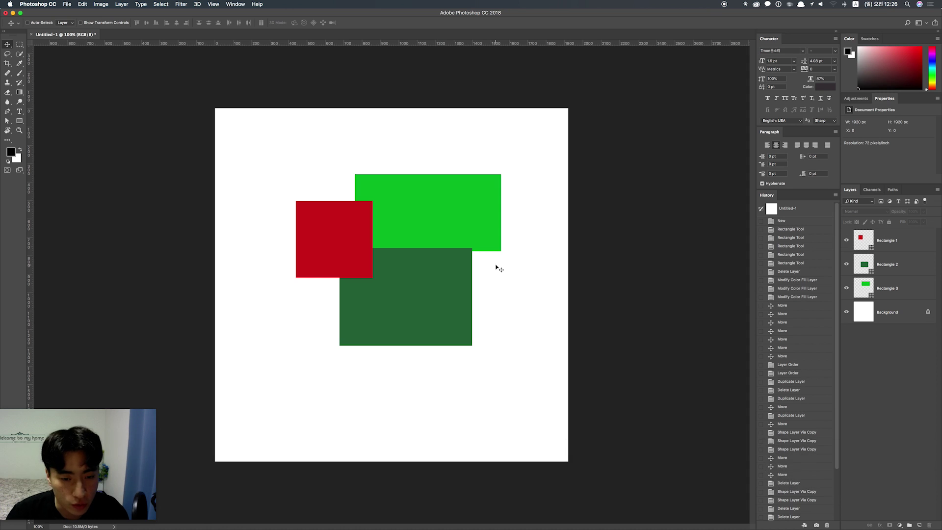
- Find Channel Art Template.psd via Alfred ('ff cha'), reveal it in Finder, and open it
{"action": "key", "text": "alt+space"}
{"action": "type", "text": "ff cha"}
{"action": "key", "text": "Down"}
{"action": "key", "text": "Down"}
{"action": "key", "text": "Up"}
{"action": "key", "text": "Up"}
{"action": "key", "text": "Return"}
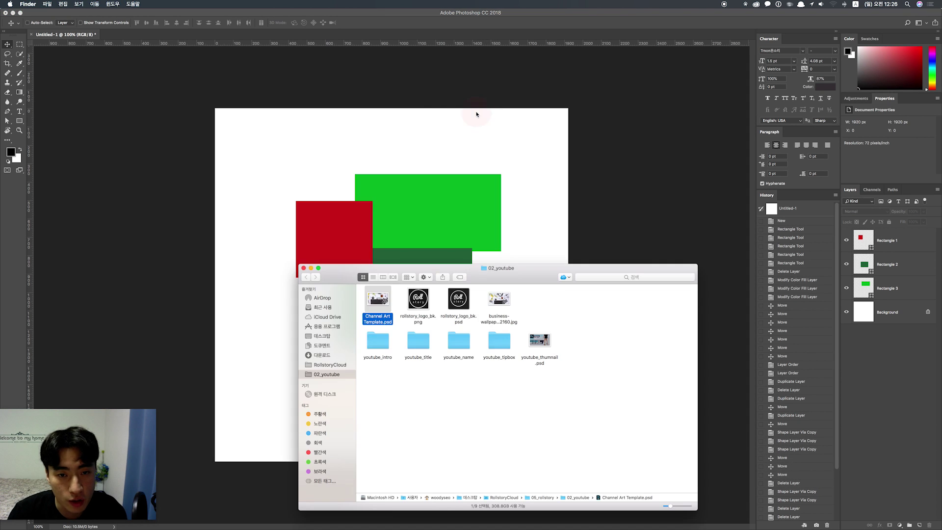
{"action": "double_click", "coordinate": [381, 300]}
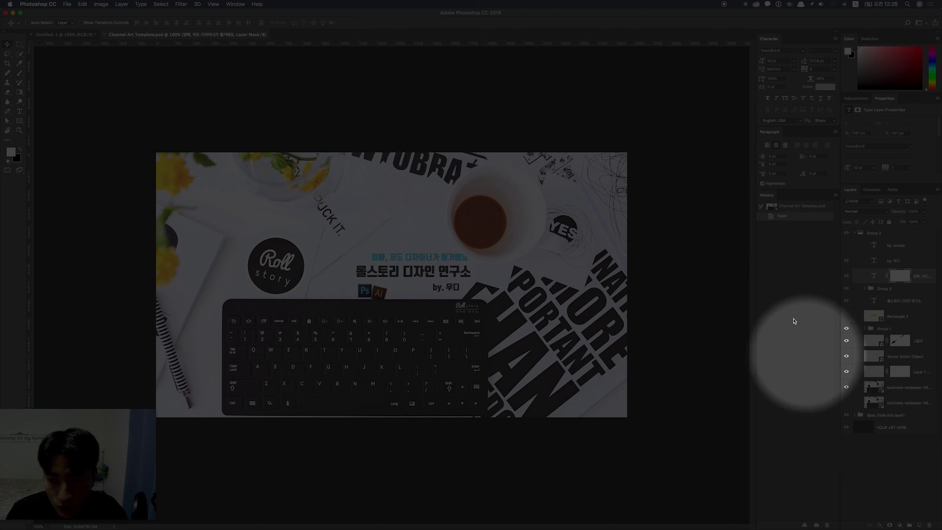
{"action": "left_click", "coordinate": [846, 402]}
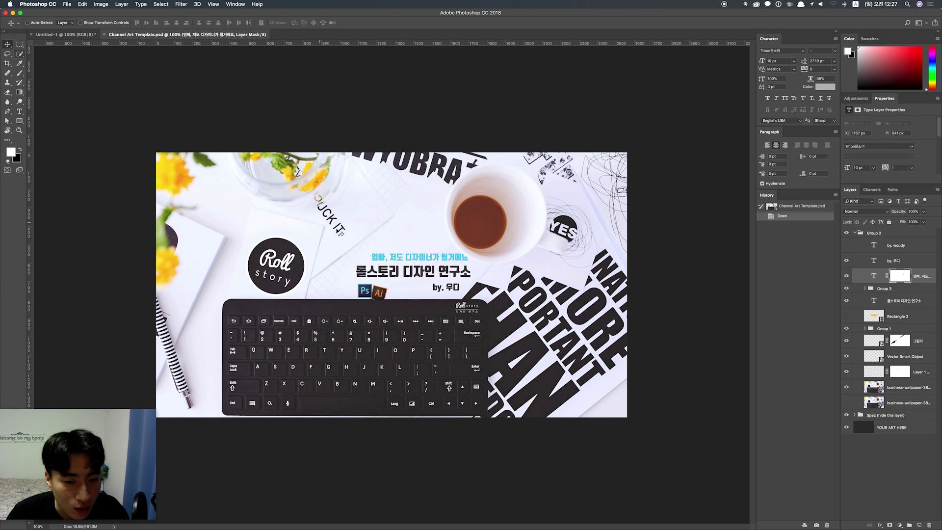
{"action": "key", "text": "super"}
{"action": "left_click", "coordinate": [382, 270], "text": "super"}
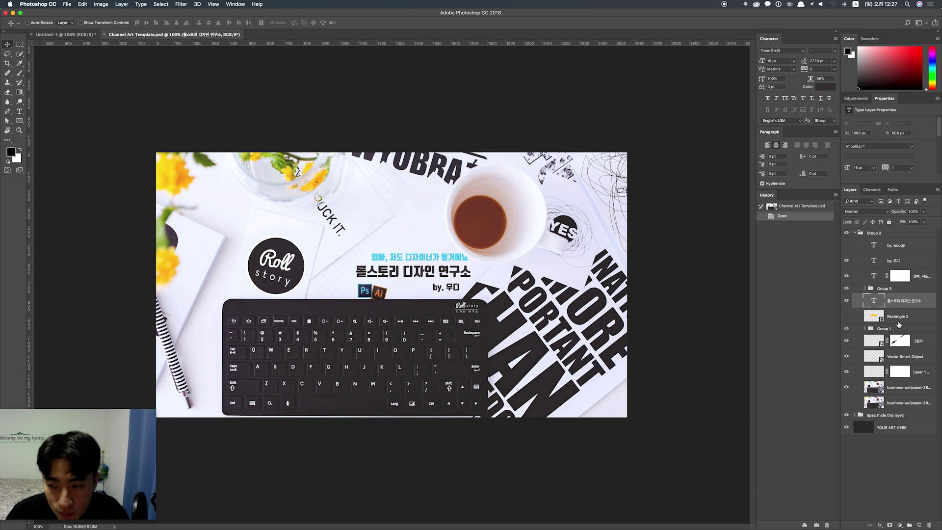
{"action": "double_click", "coordinate": [874, 302]}
{"action": "type", "text": "jhqwdjhqwgwqjhgdq"}
{"action": "key", "text": "Escape"}
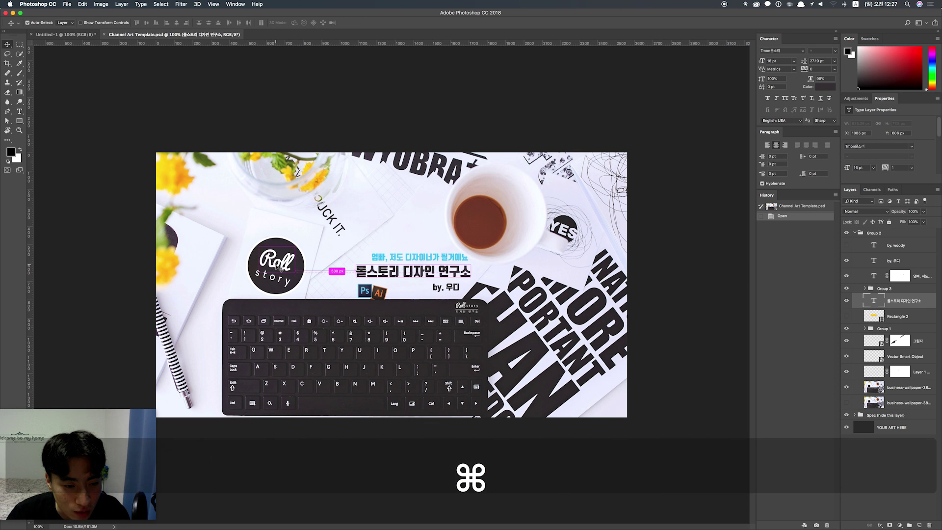
{"action": "left_click_drag", "start_coordinate": [276, 268], "coordinate": [282, 273]}
{"action": "key", "text": "super+z"}
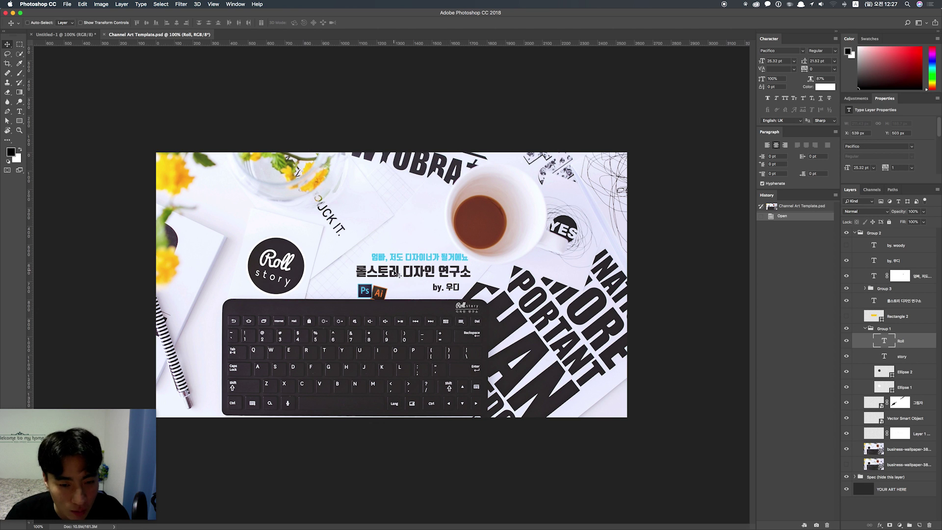
{"action": "left_click", "coordinate": [915, 448]}
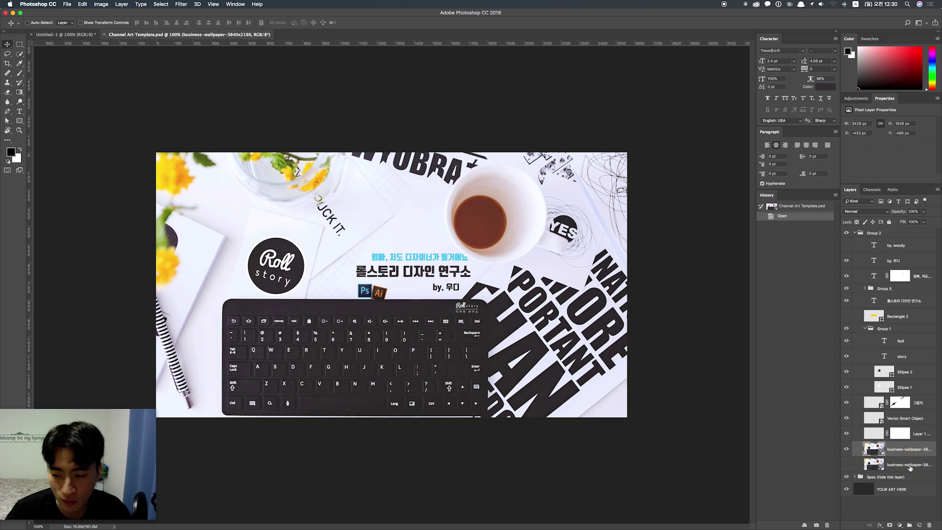
{"action": "left_click", "coordinate": [916, 441]}
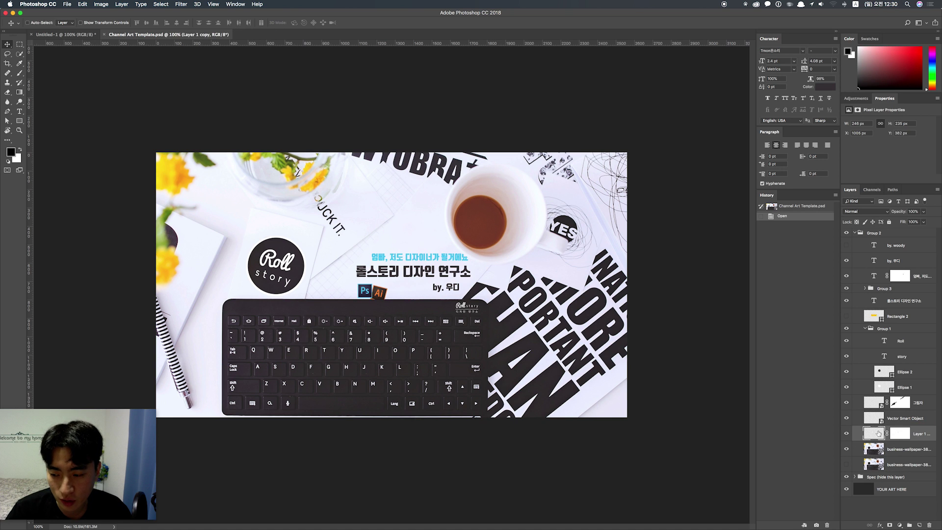
{"action": "left_click", "coordinate": [903, 418]}
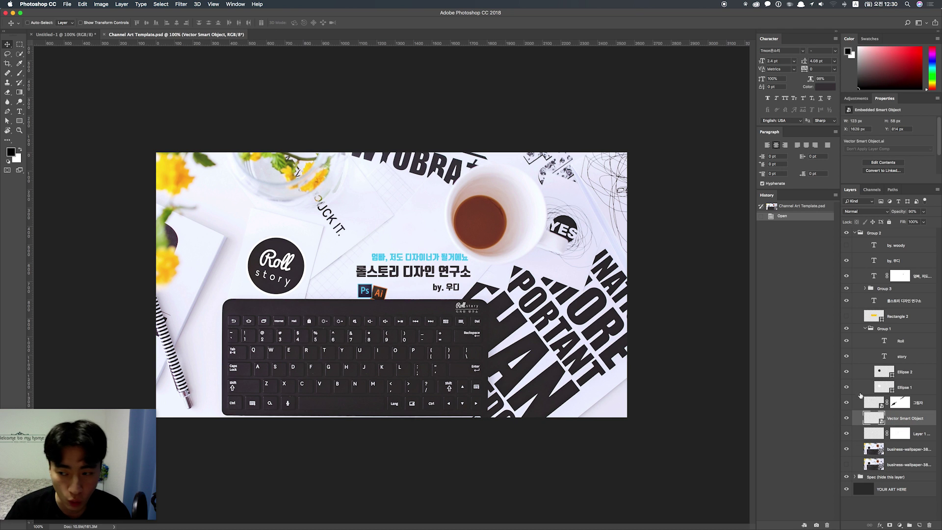